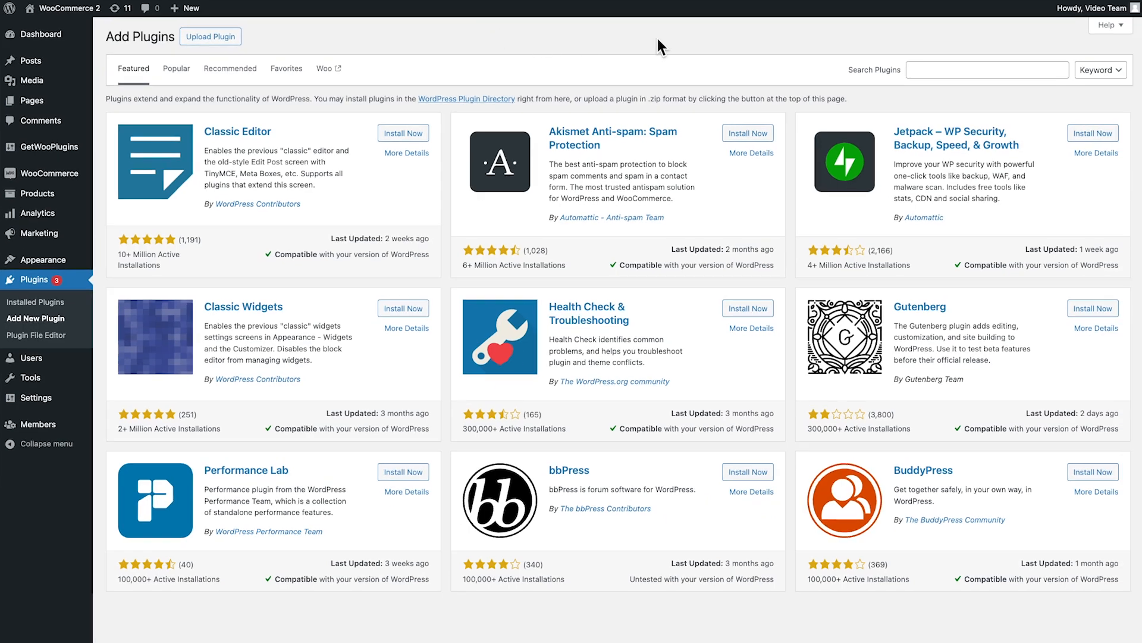
Search the plugin directory for Printful, and install and activate the Printful Integration for WooCommerce plugin
{"action": "left_click", "coordinate": [920, 69]}
{"action": "type", "text": "Printful"}
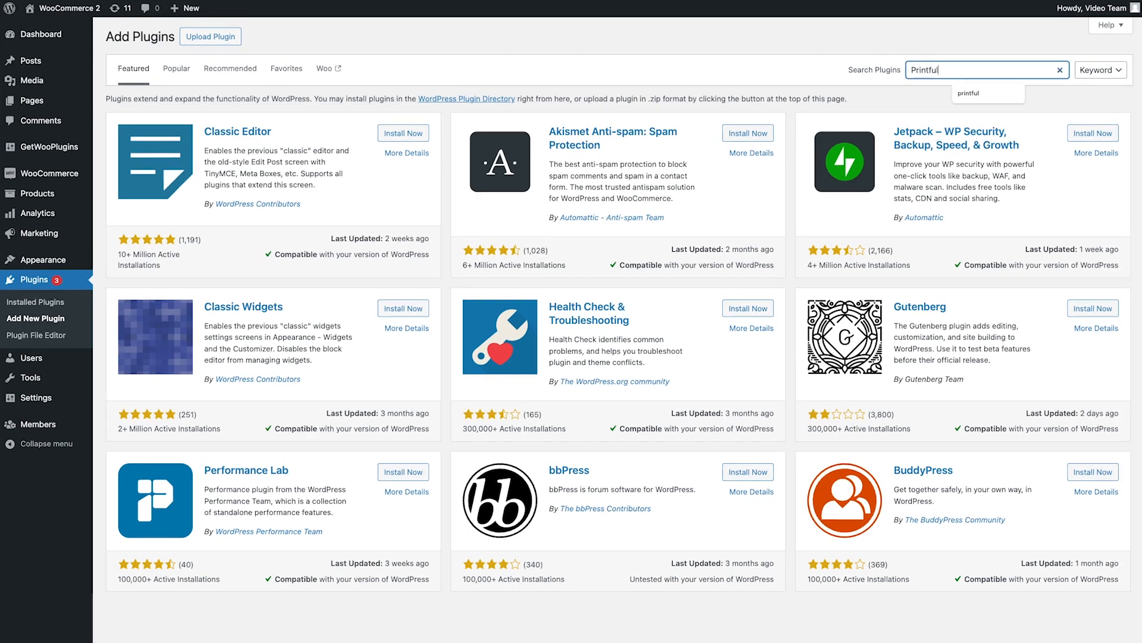
{"action": "key", "text": "Return"}
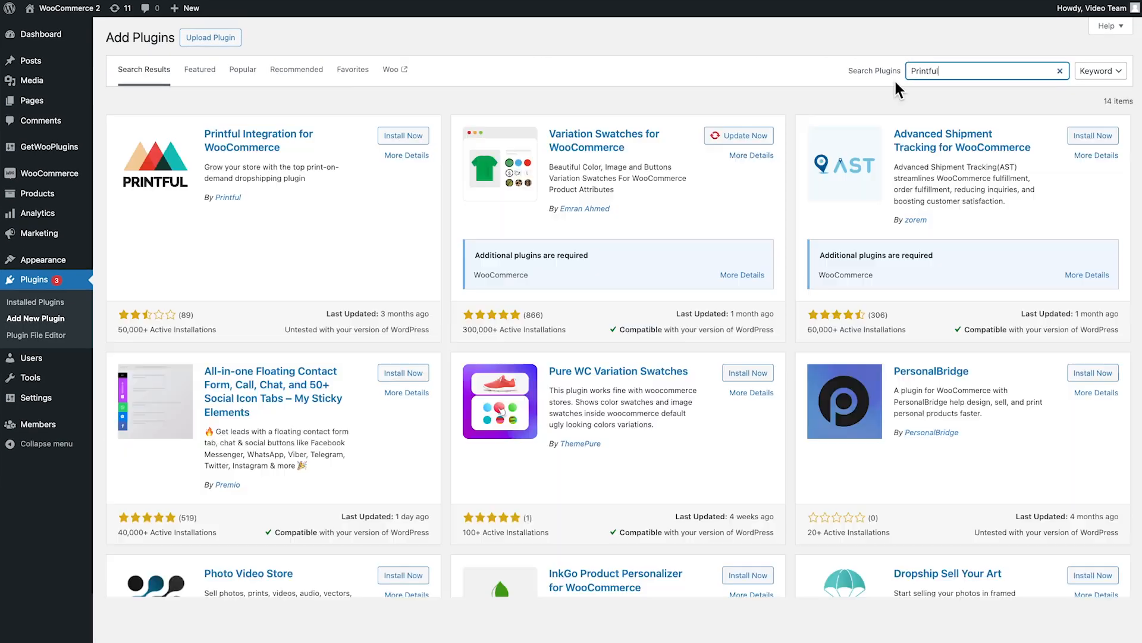
{"action": "left_click", "coordinate": [405, 134]}
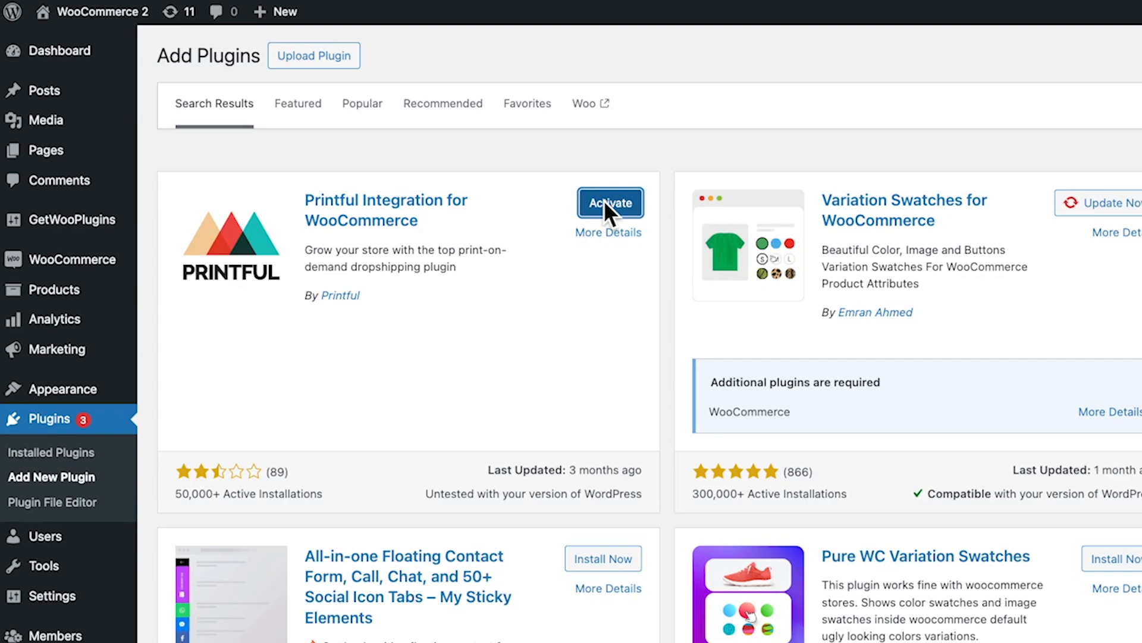
{"action": "left_click", "coordinate": [603, 209]}
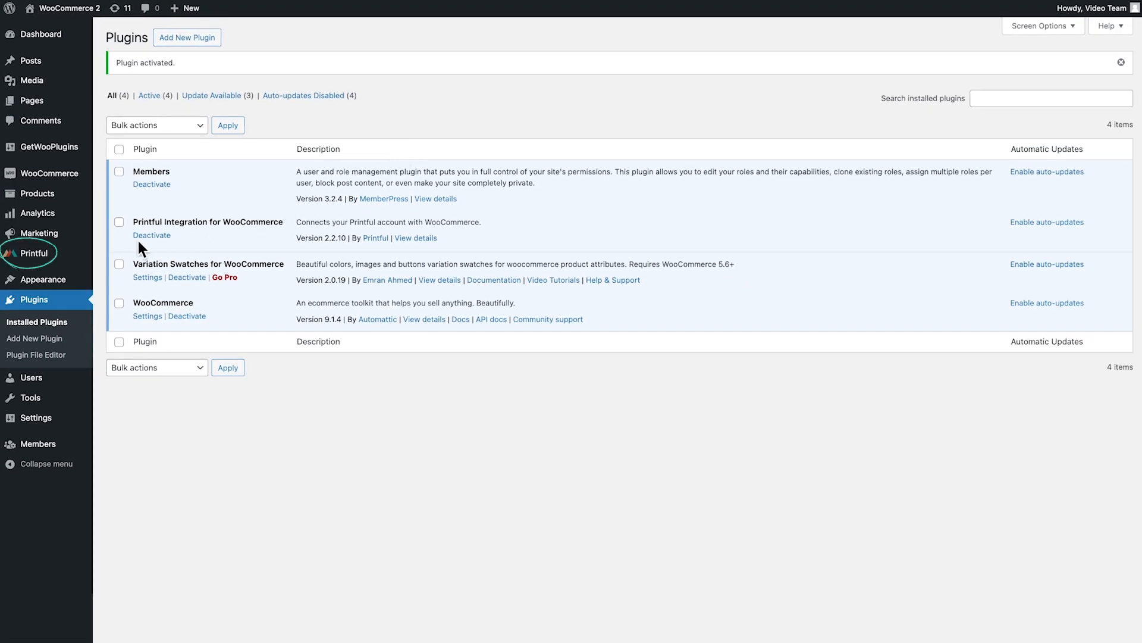
Go from the Printful connection page to the permalink settings and save the permalink structure as Post name
{"action": "left_click", "coordinate": [34, 255]}
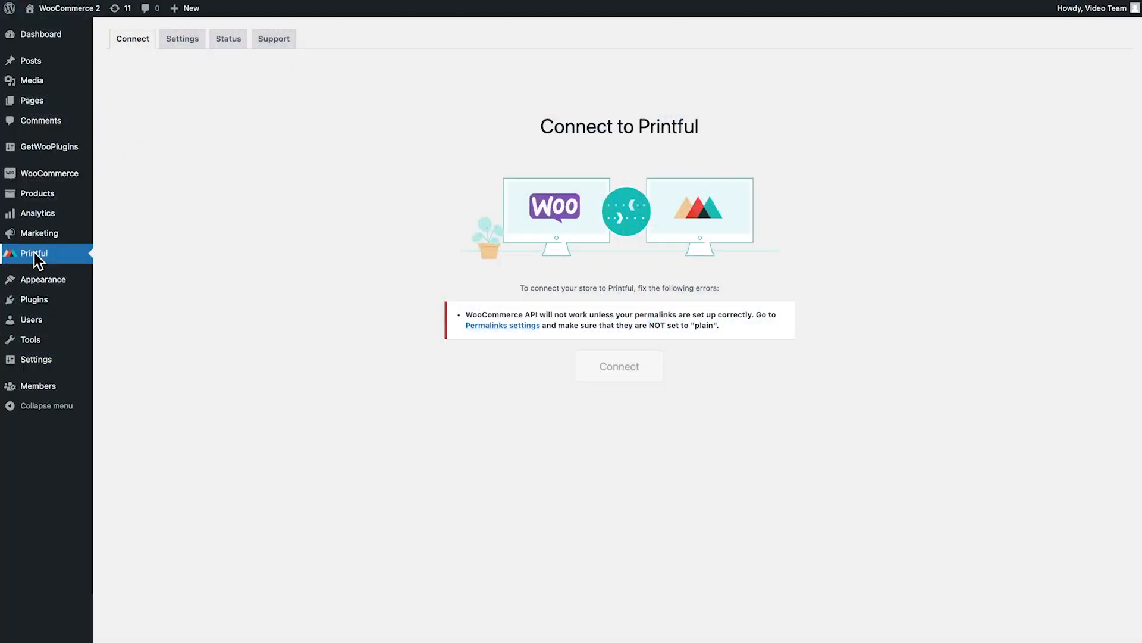
{"action": "left_click", "coordinate": [491, 322]}
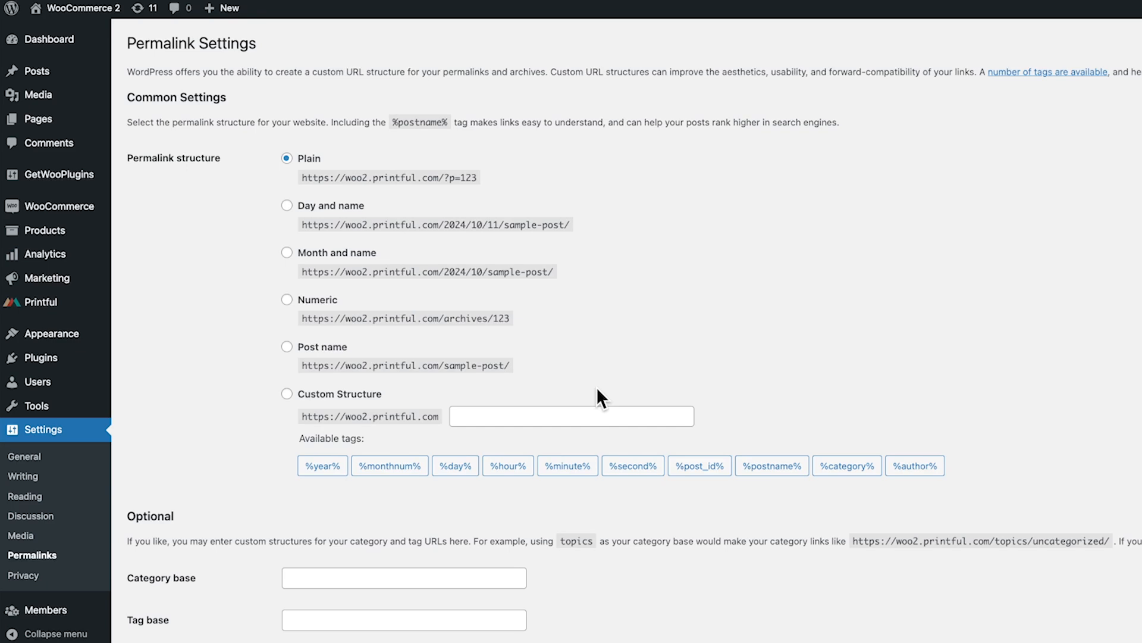
{"action": "left_click", "coordinate": [287, 346]}
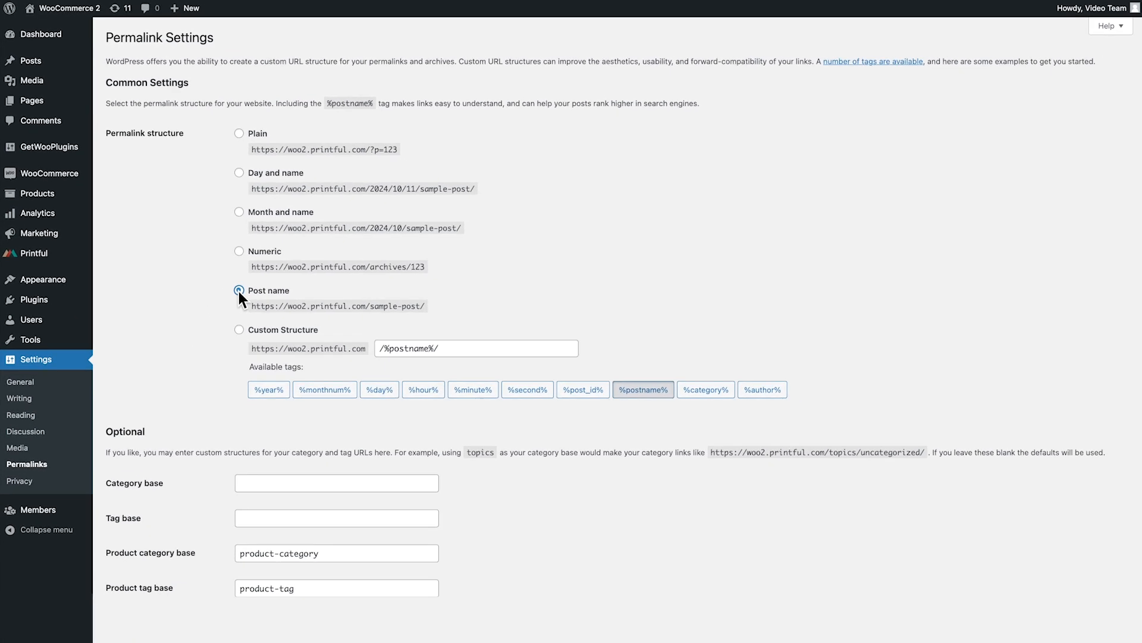
{"action": "scroll", "coordinate": [238, 291], "scroll_direction": "down", "scroll_amount": 5}
{"action": "scroll", "coordinate": [238, 290], "scroll_direction": "down", "scroll_amount": 2}
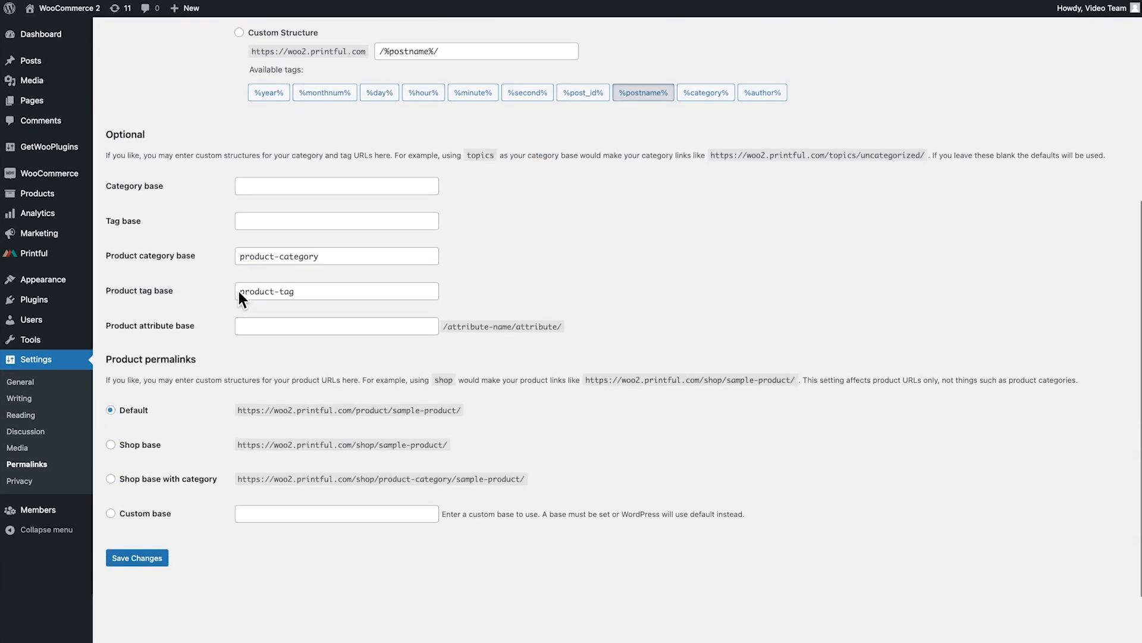
{"action": "left_click", "coordinate": [138, 553]}
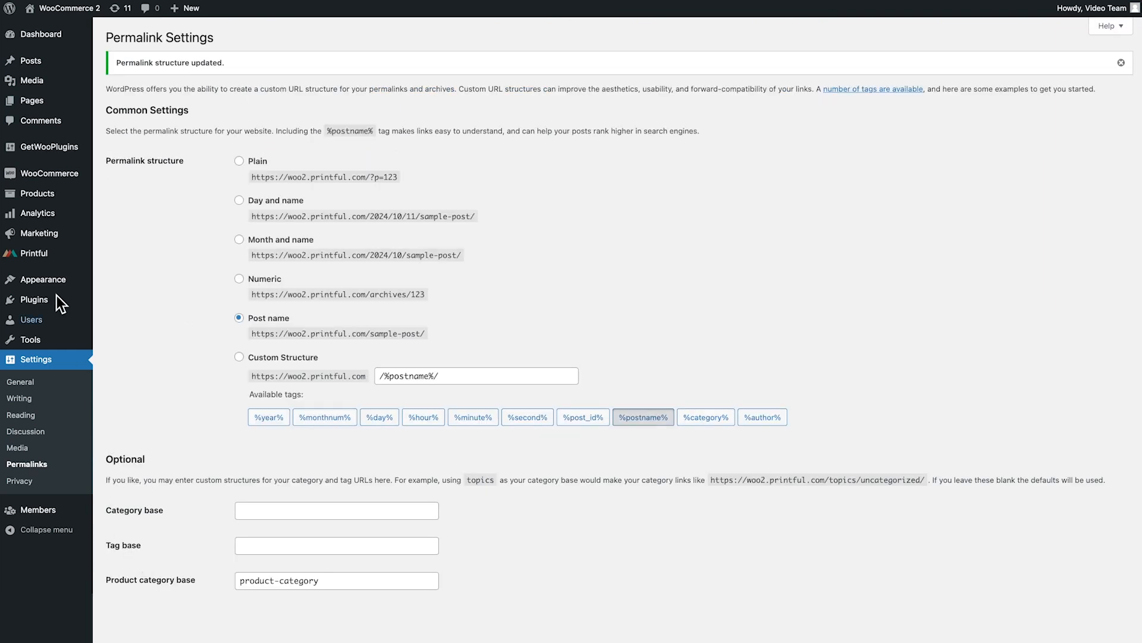
Connect the WooCommerce store to the existing Printful account, approving Printful's read/write access
{"action": "left_click", "coordinate": [33, 251]}
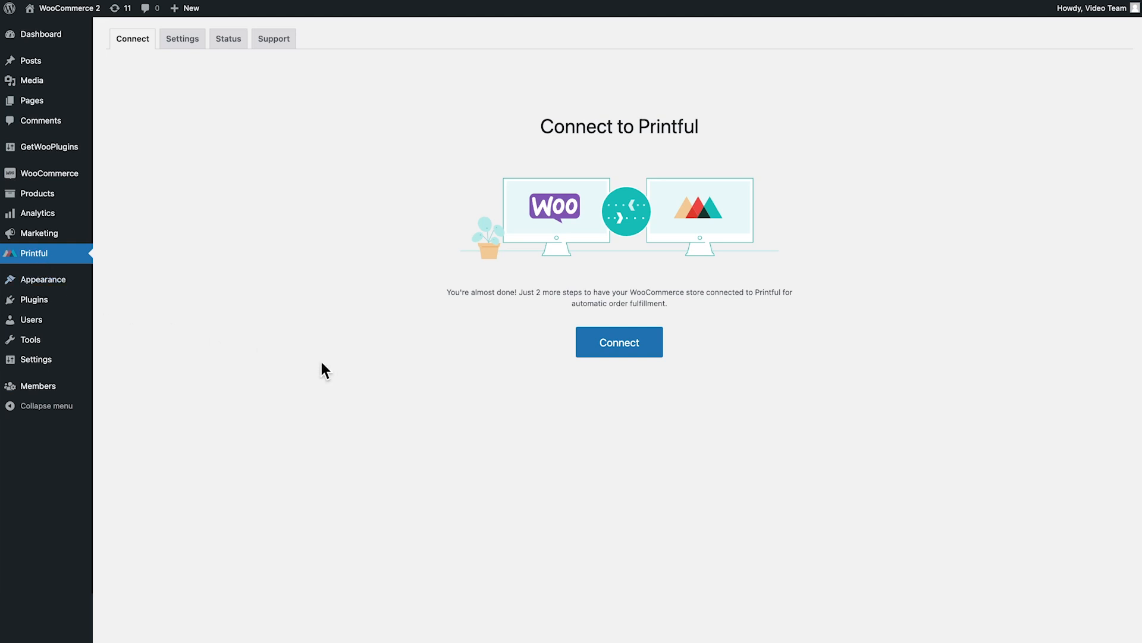
{"action": "left_click", "coordinate": [615, 344]}
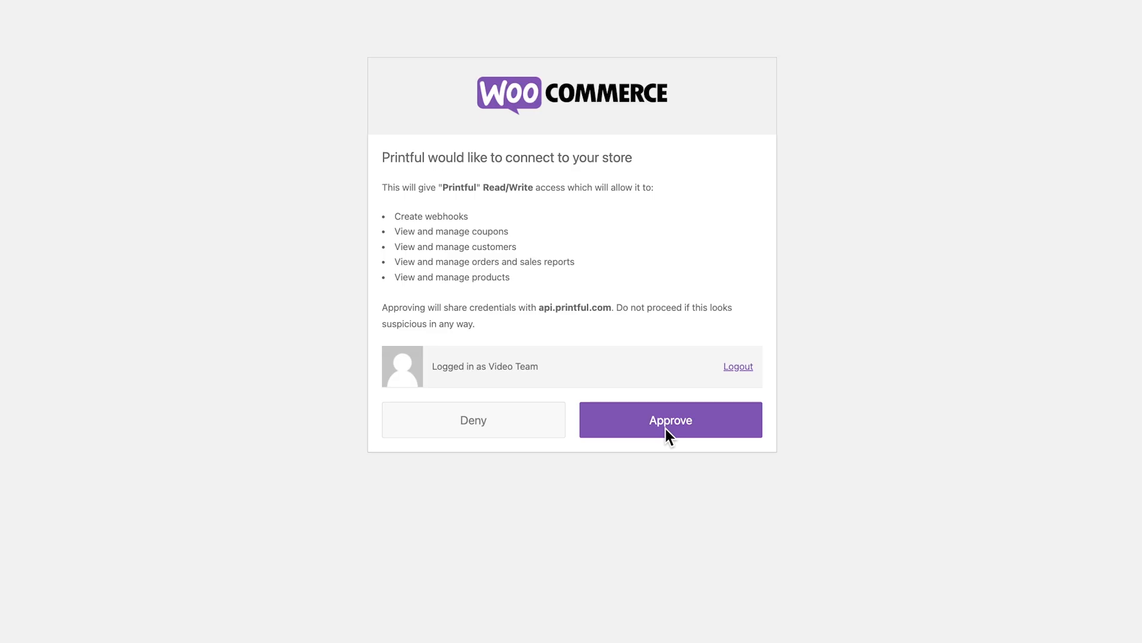
{"action": "left_click", "coordinate": [666, 430]}
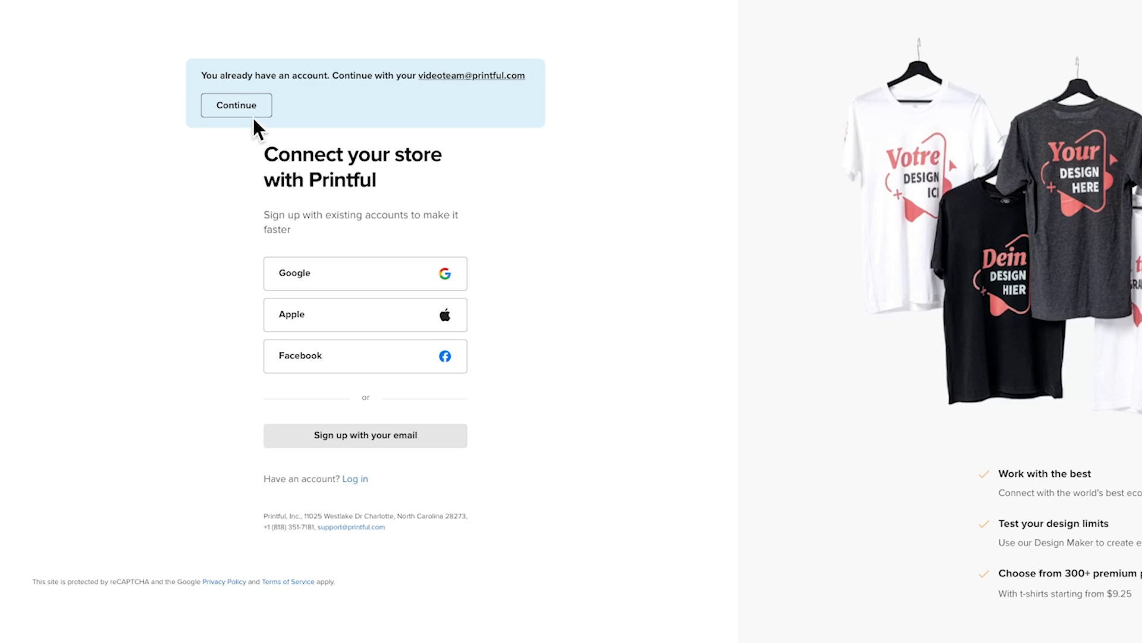
{"action": "left_click", "coordinate": [237, 111]}
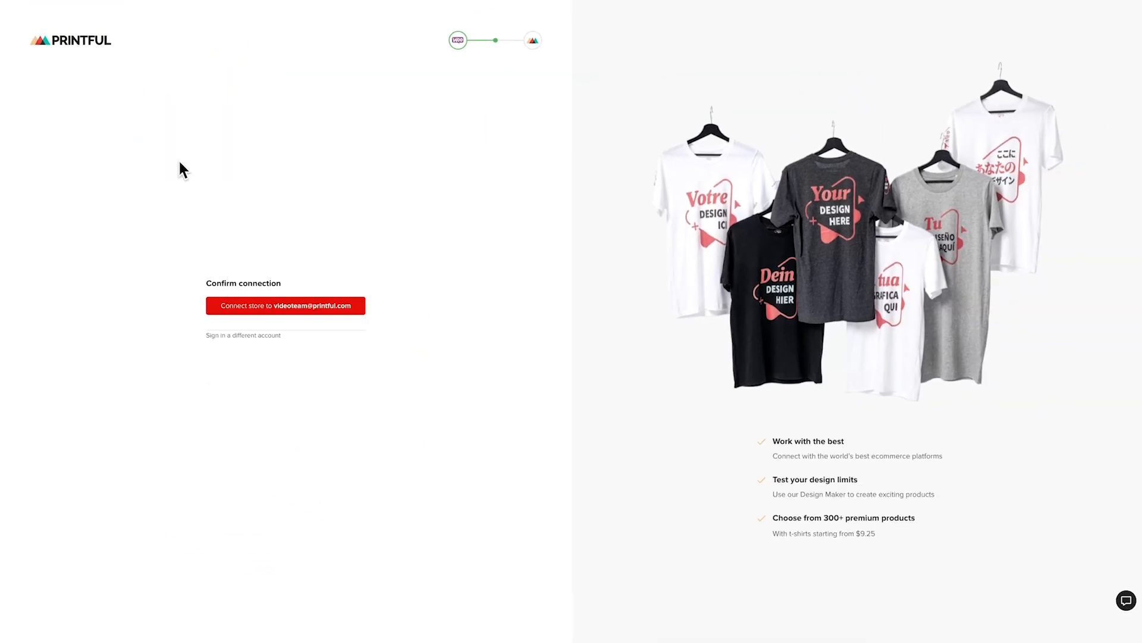
{"action": "left_click", "coordinate": [280, 307]}
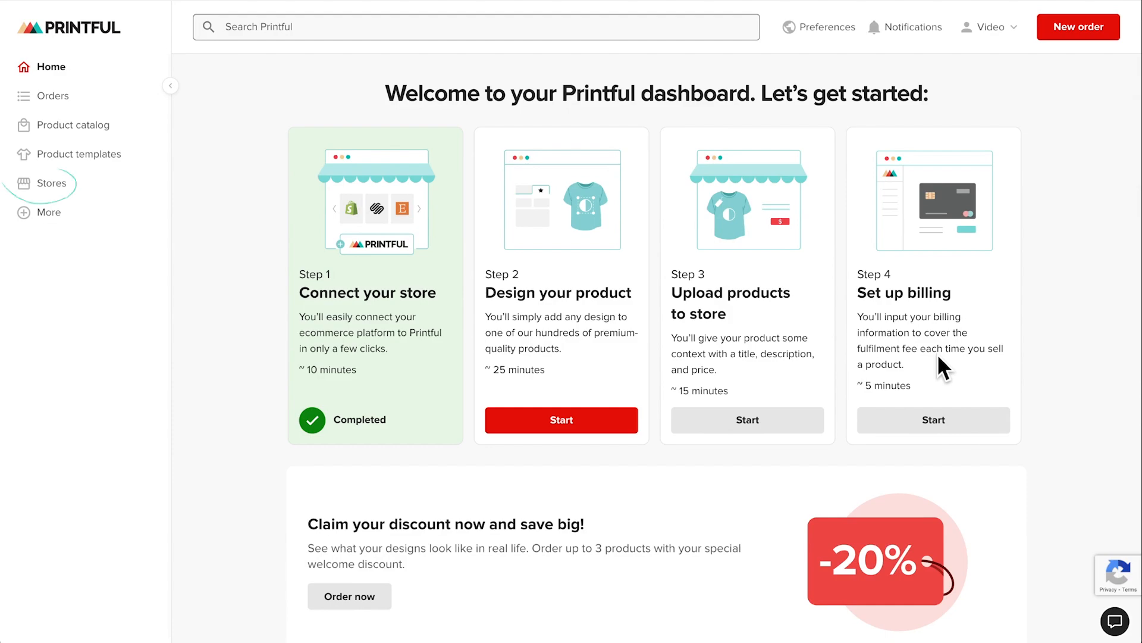
Start a new product for the WooCommerce 2 store using the men's Unisex Organic Cotton T-Shirt | Stanley/Stella STTU169
{"action": "left_click", "coordinate": [53, 185]}
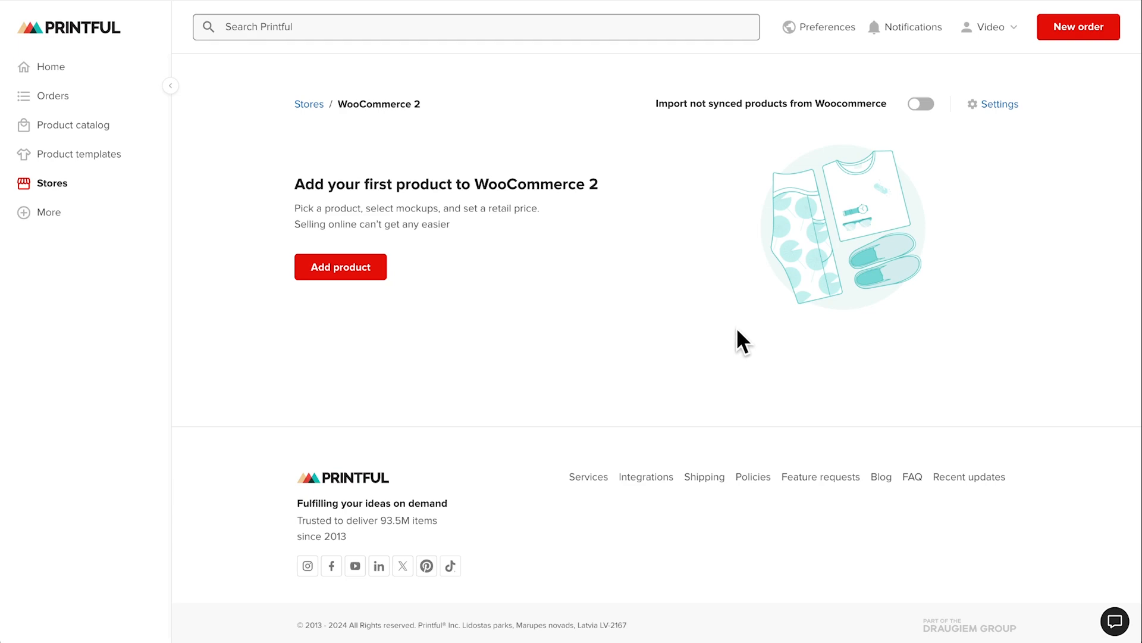
{"action": "left_click", "coordinate": [361, 270]}
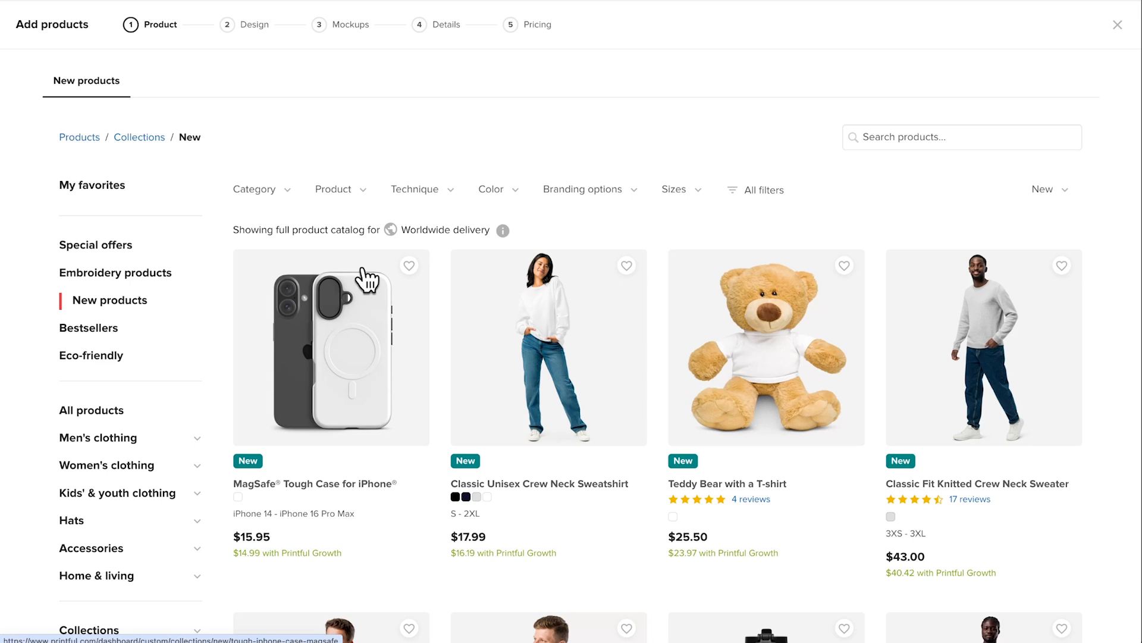
{"action": "left_click", "coordinate": [117, 440]}
{"action": "left_click", "coordinate": [96, 508]}
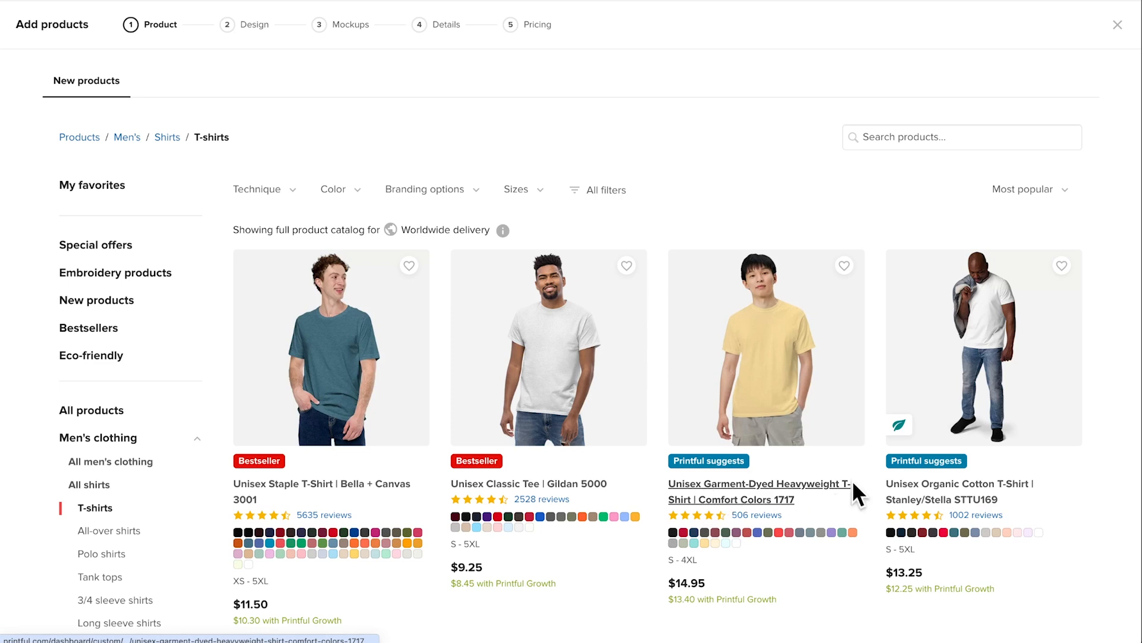
{"action": "left_click", "coordinate": [931, 403]}
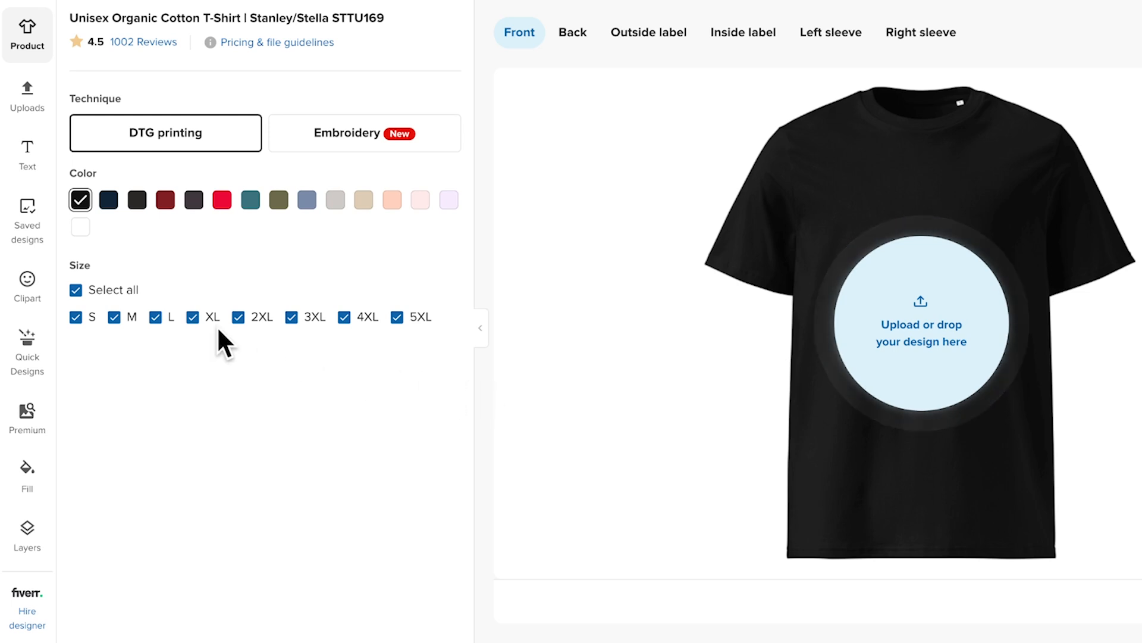
Browse the clipart, quick designs and premium image collections, including vector graphics and patterns
{"action": "left_click", "coordinate": [35, 296]}
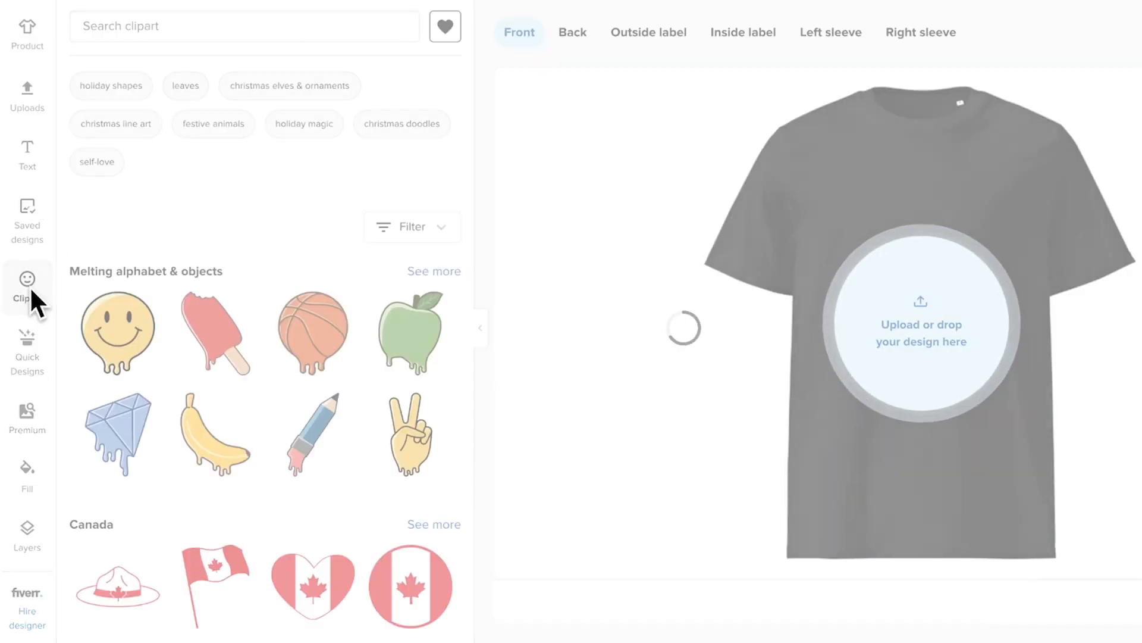
{"action": "scroll", "coordinate": [454, 452], "scroll_direction": "down", "scroll_amount": 5}
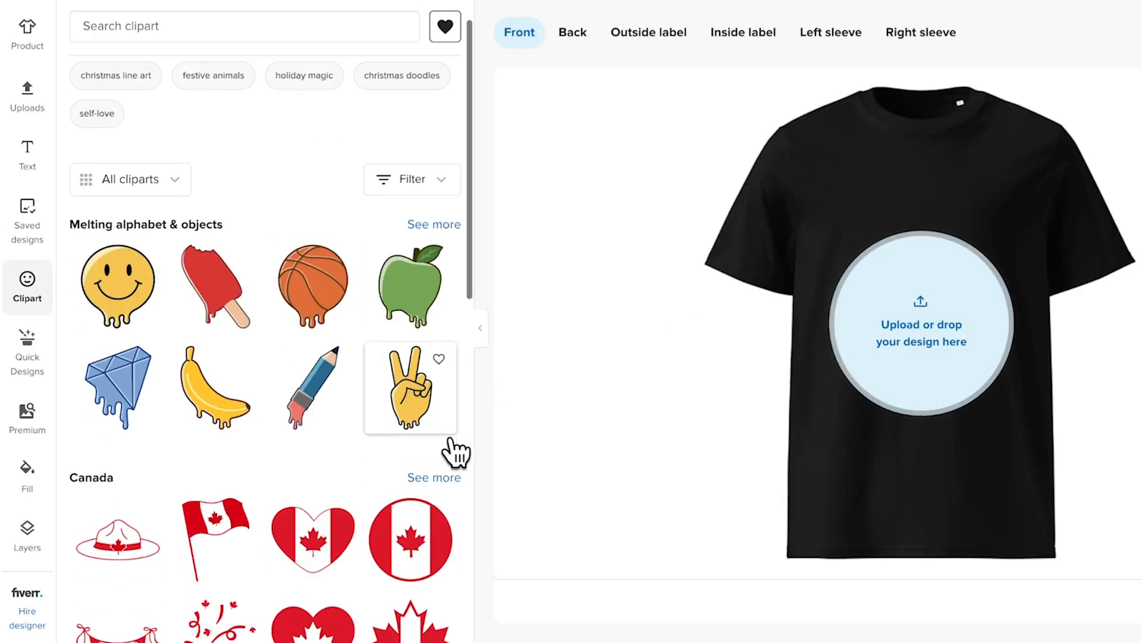
{"action": "scroll", "coordinate": [451, 440], "scroll_direction": "down", "scroll_amount": 12}
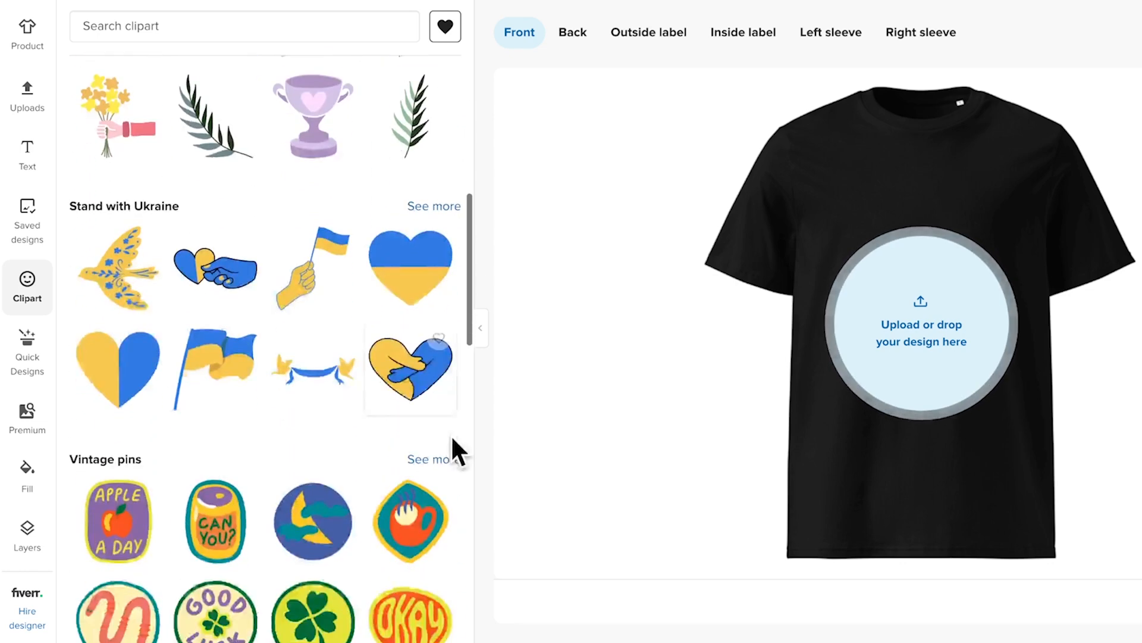
{"action": "scroll", "coordinate": [452, 438], "scroll_direction": "down", "scroll_amount": 15}
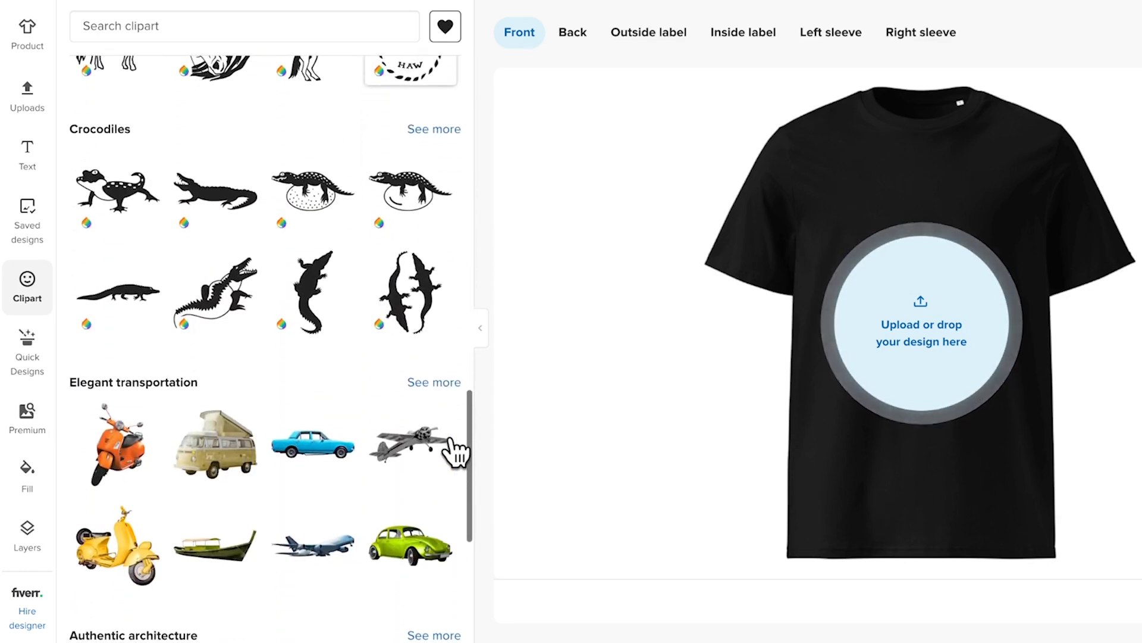
{"action": "scroll", "coordinate": [456, 451], "scroll_direction": "down", "scroll_amount": 2}
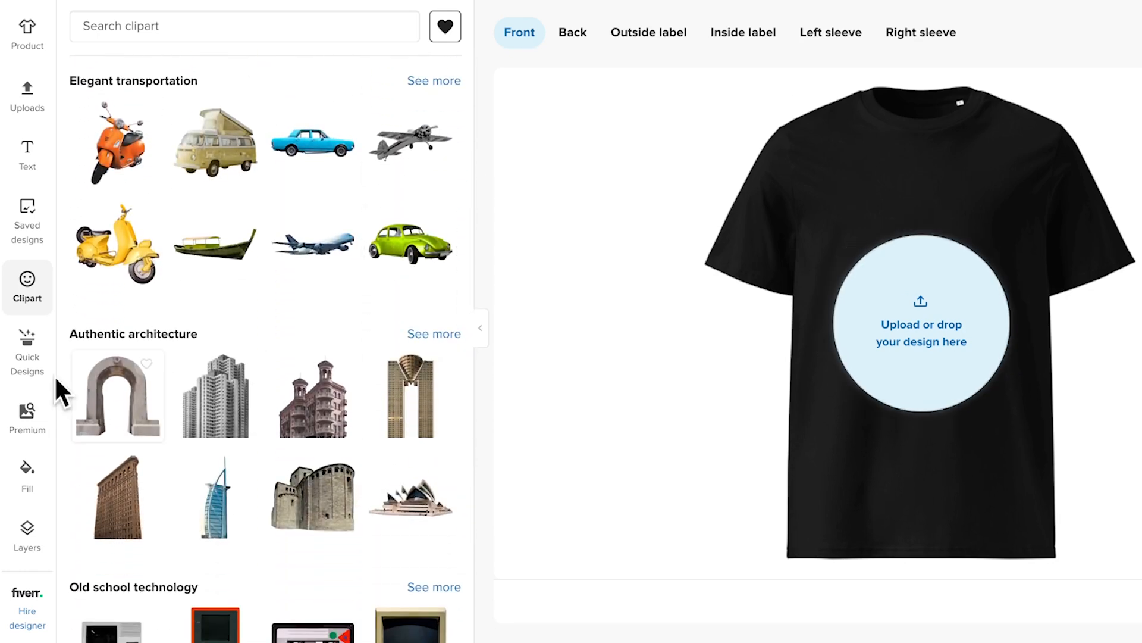
{"action": "left_click", "coordinate": [29, 368]}
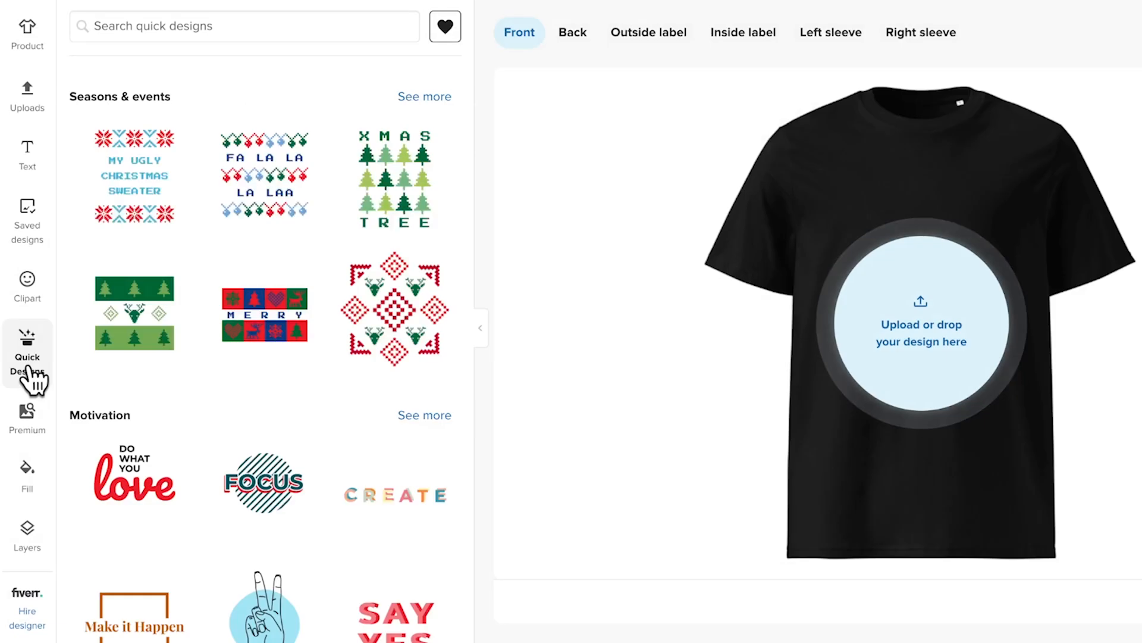
{"action": "scroll", "coordinate": [432, 396], "scroll_direction": "down", "scroll_amount": 10}
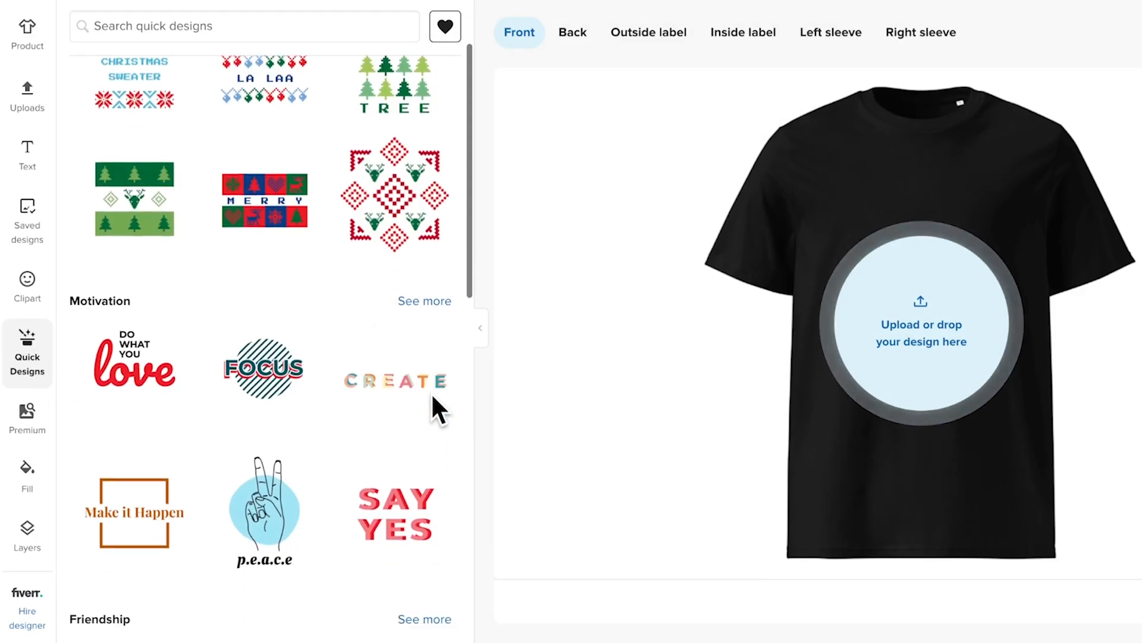
{"action": "scroll", "coordinate": [436, 411], "scroll_direction": "down", "scroll_amount": 5}
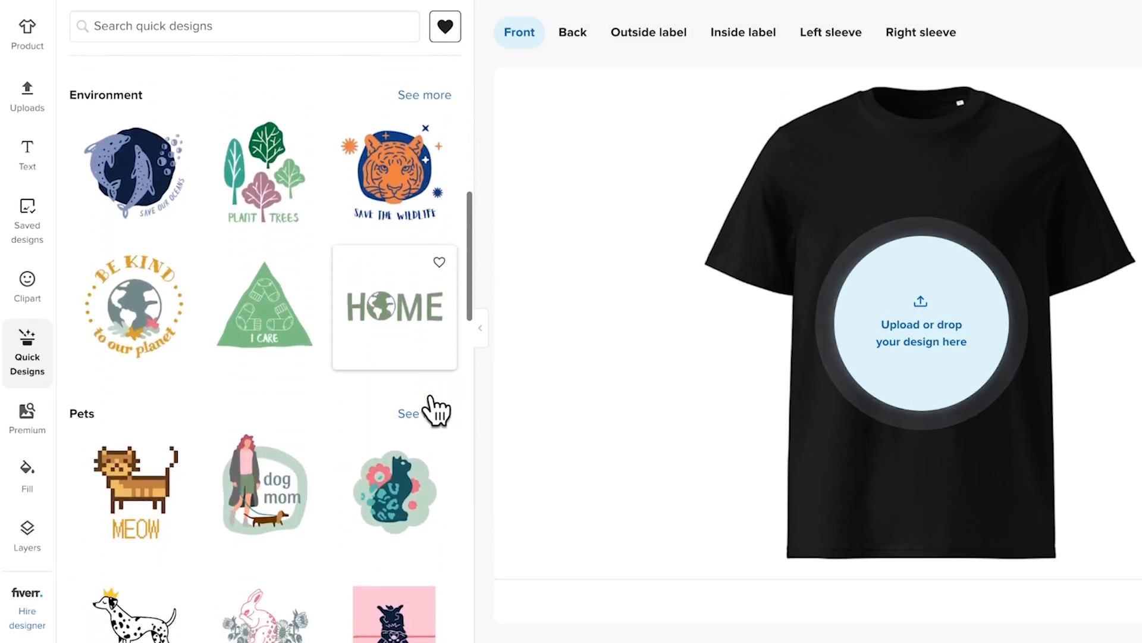
{"action": "left_click", "coordinate": [24, 420]}
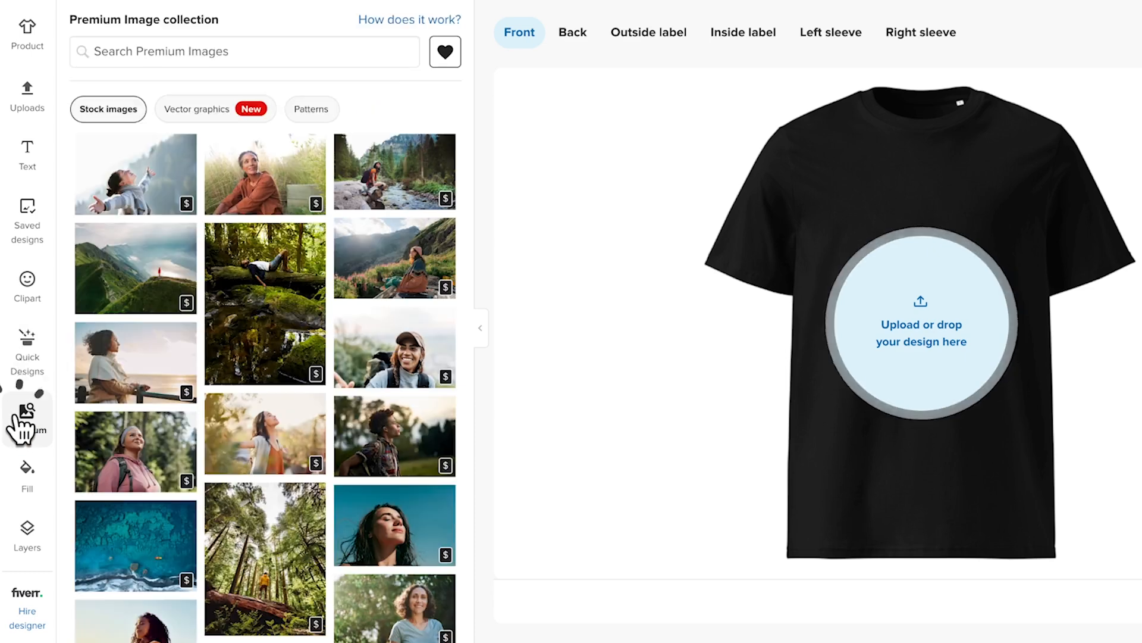
{"action": "left_click", "coordinate": [218, 117]}
{"action": "left_click", "coordinate": [314, 114]}
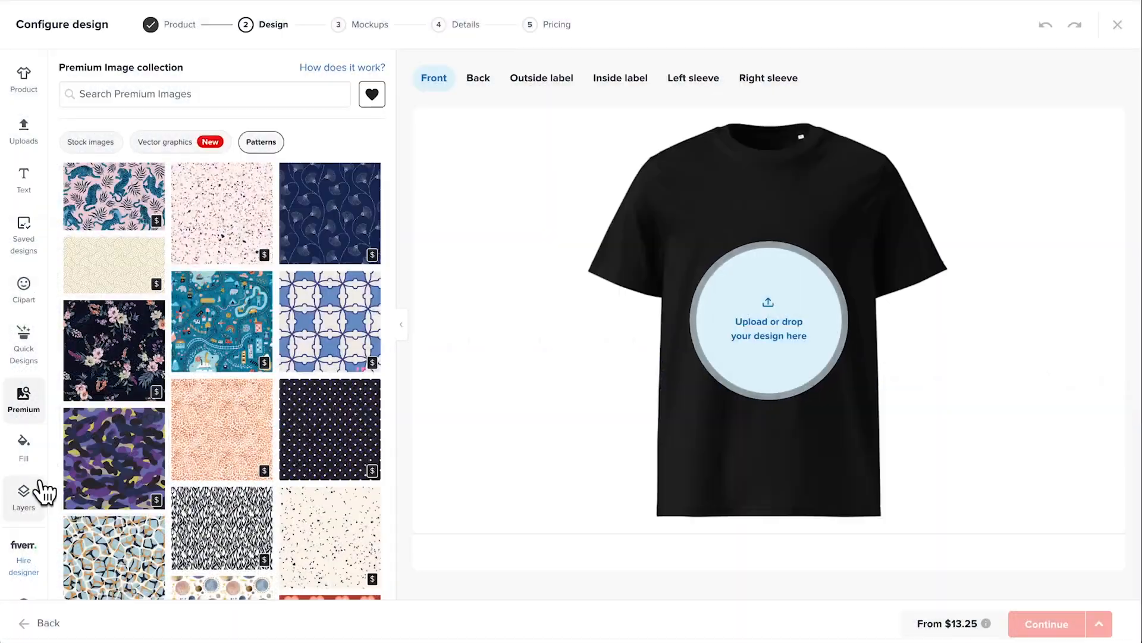
Look through the design maker's help videos on product creation, embroidery and print files
{"action": "scroll", "coordinate": [35, 494], "scroll_direction": "down", "scroll_amount": 1}
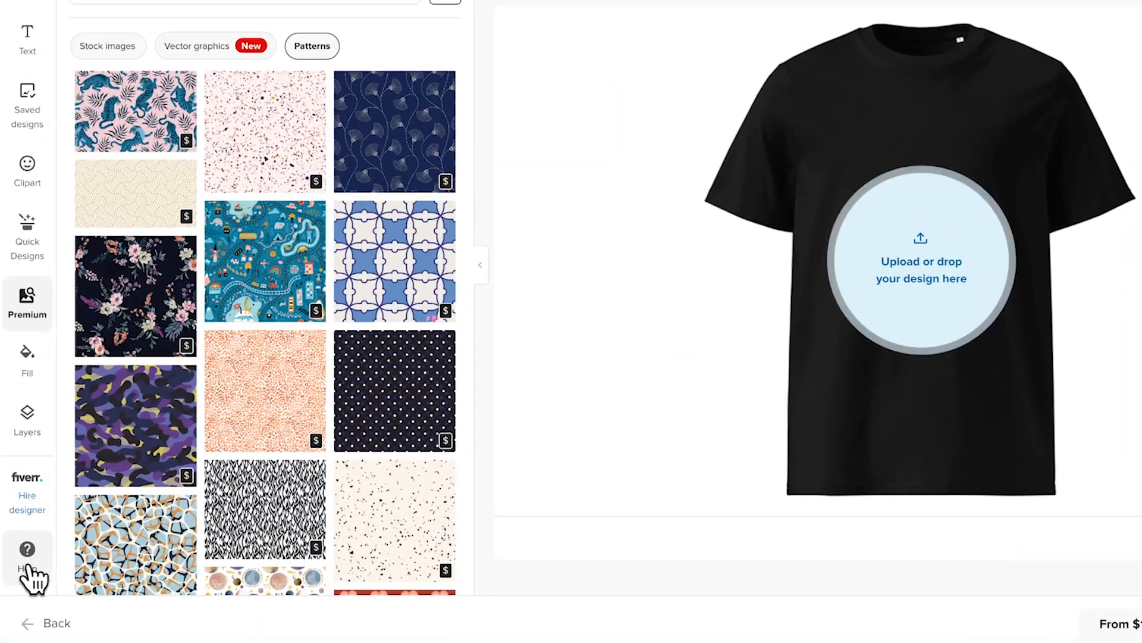
{"action": "left_click", "coordinate": [29, 568]}
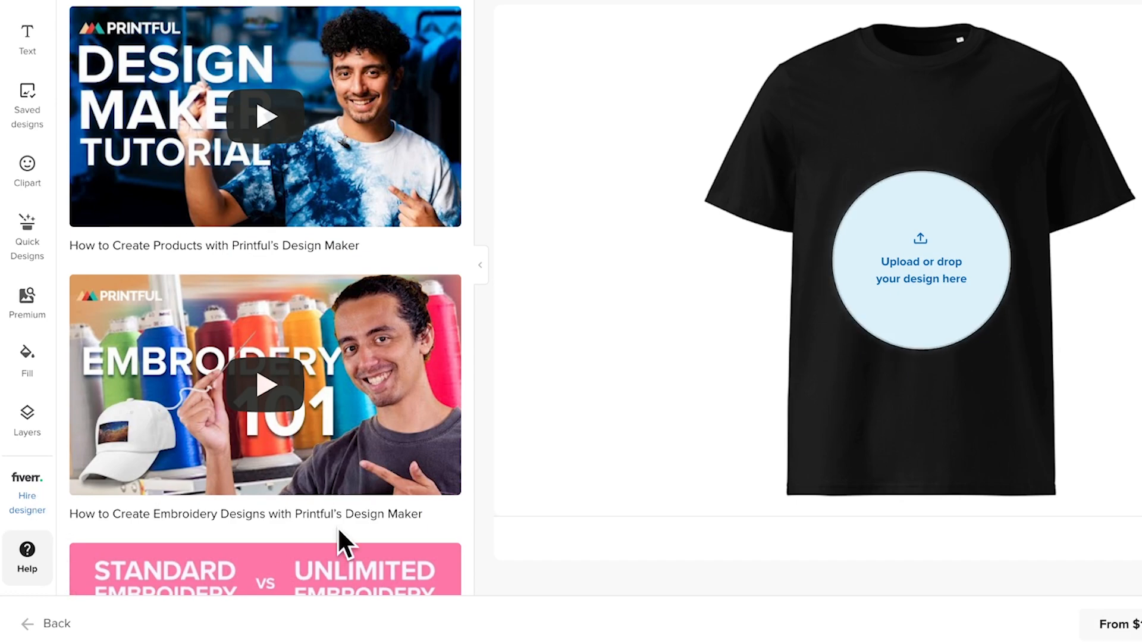
{"action": "scroll", "coordinate": [450, 517], "scroll_direction": "down", "scroll_amount": 8}
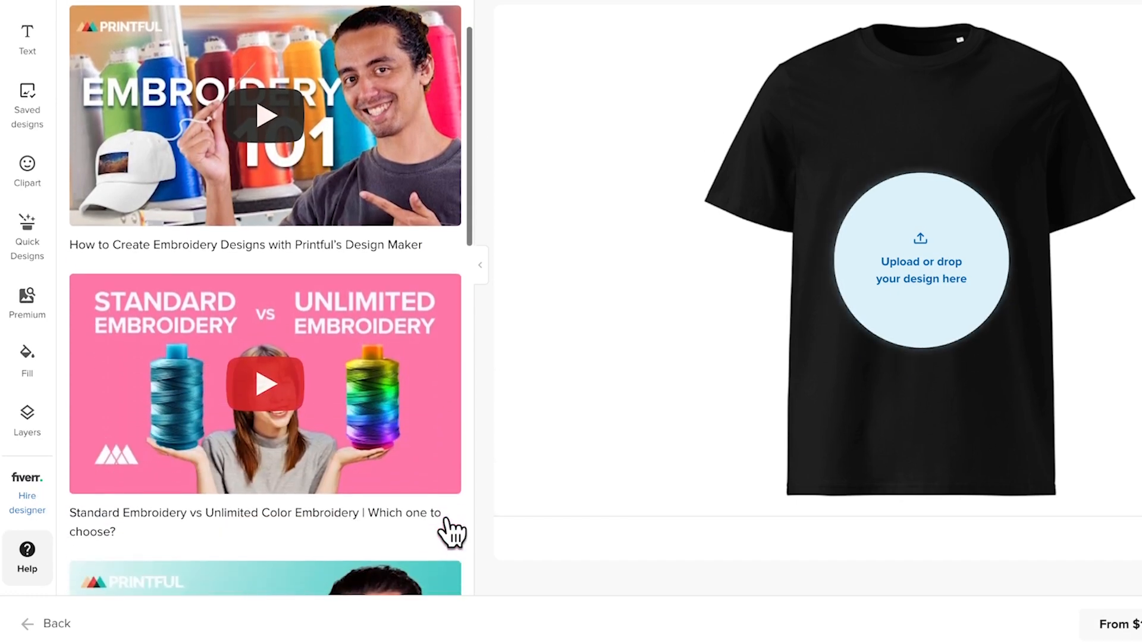
{"action": "scroll", "coordinate": [450, 531], "scroll_direction": "down", "scroll_amount": 14}
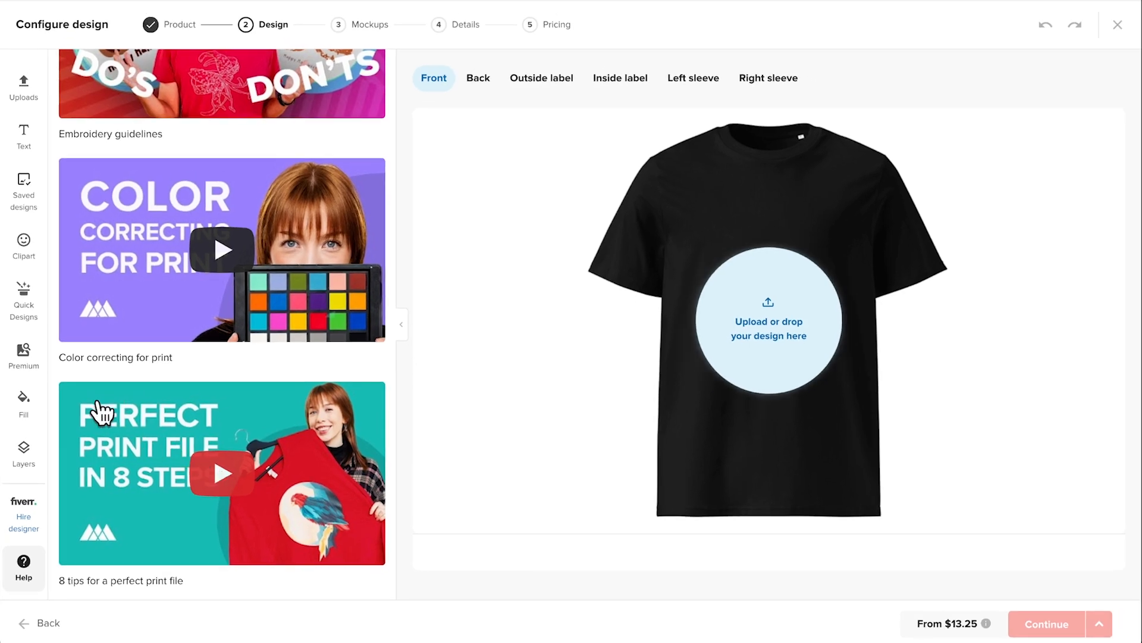
Add the Say Yes quick design from the Motivation category to the front of the T-shirt
{"action": "left_click", "coordinate": [25, 322]}
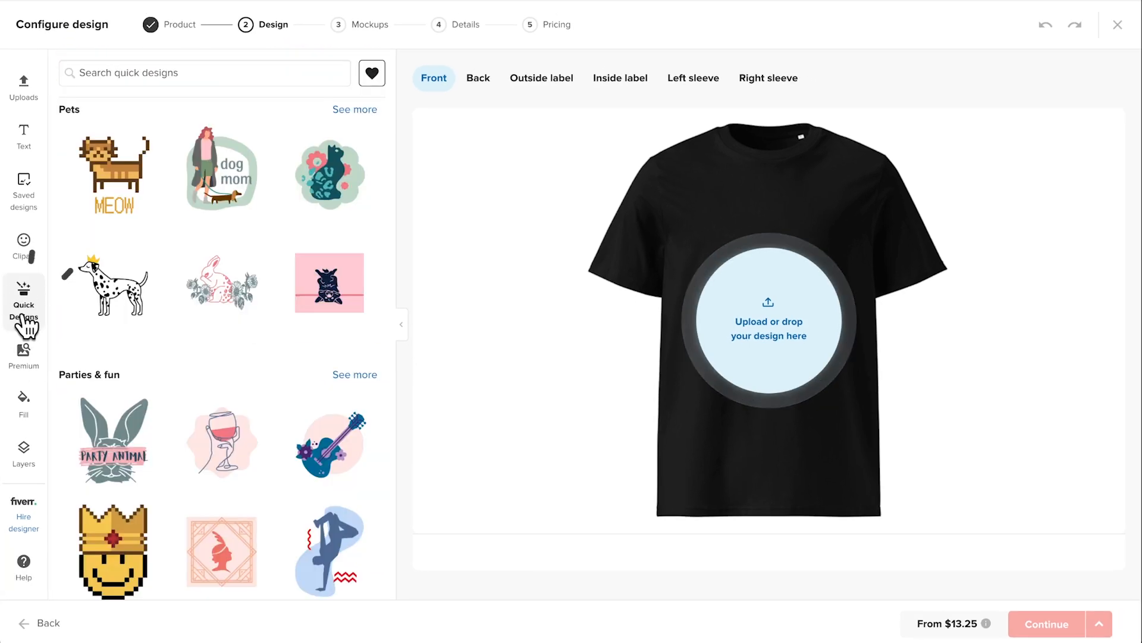
{"action": "scroll", "coordinate": [357, 274], "scroll_direction": "down", "scroll_amount": 10}
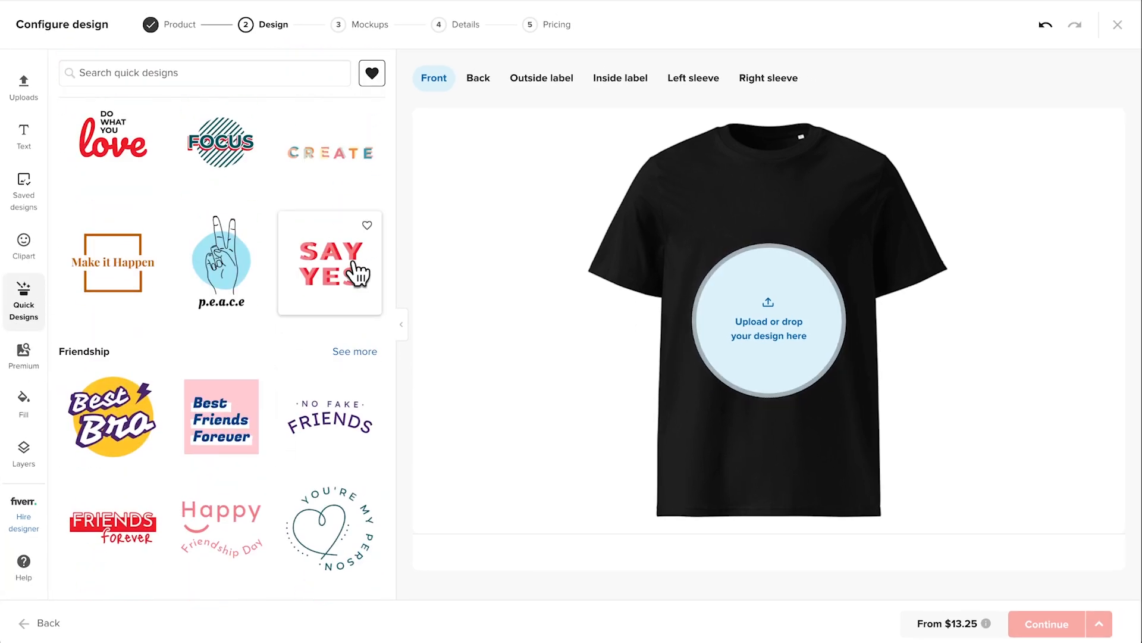
{"action": "left_click", "coordinate": [354, 263]}
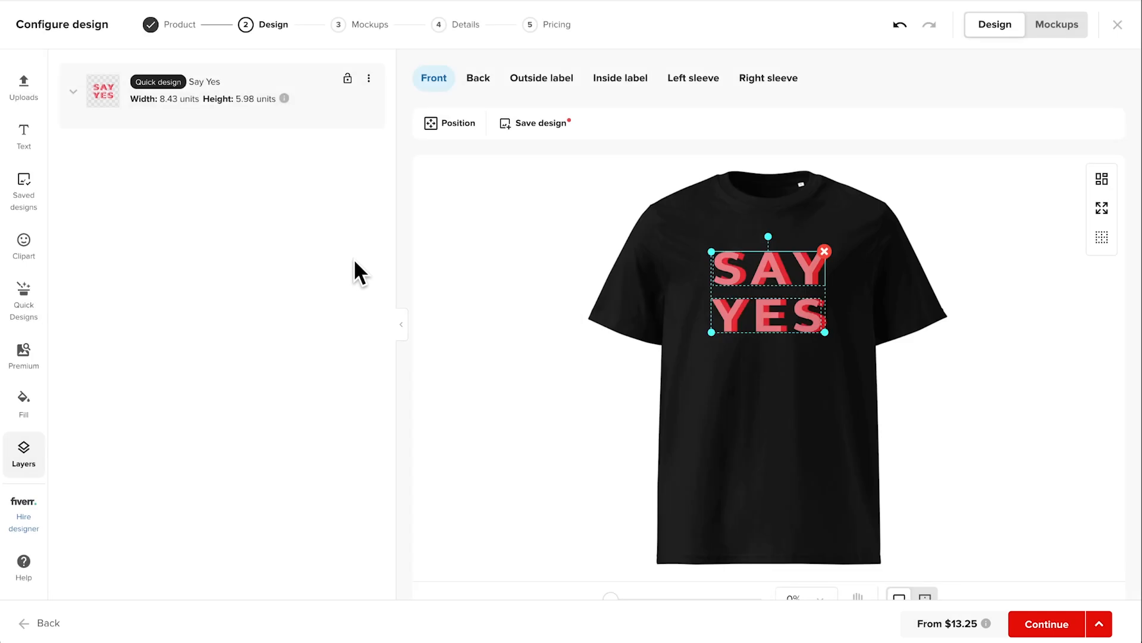
Proceed to basic mockups, choose the flat black T-shirt with the collar tag as main mockup, and exclude the Back placement
{"action": "left_click", "coordinate": [1050, 623]}
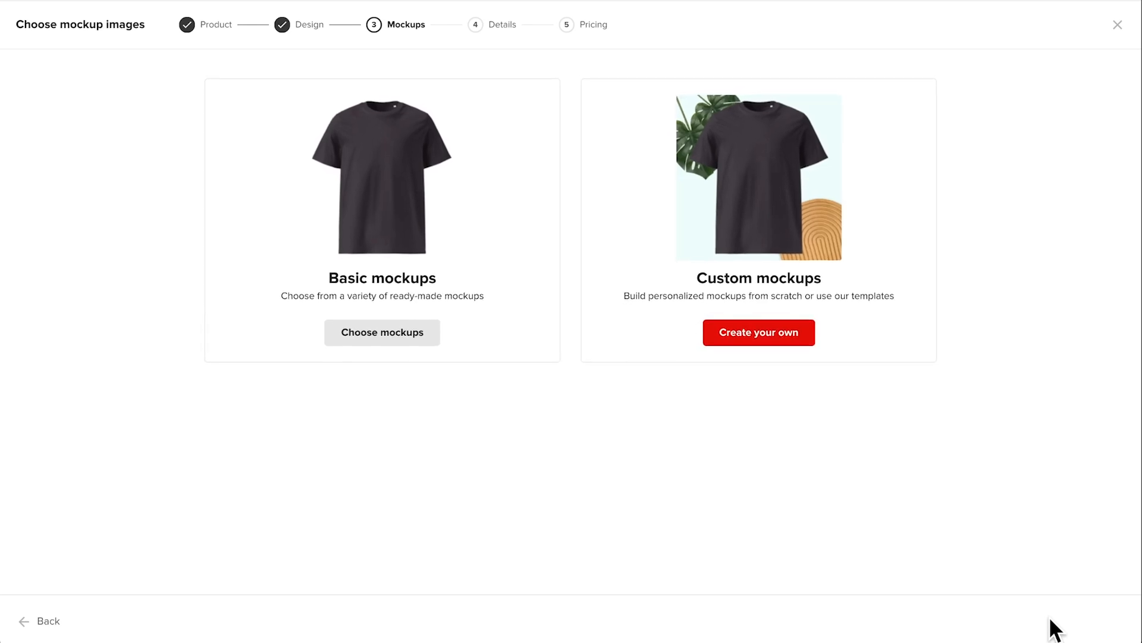
{"action": "left_click", "coordinate": [391, 333]}
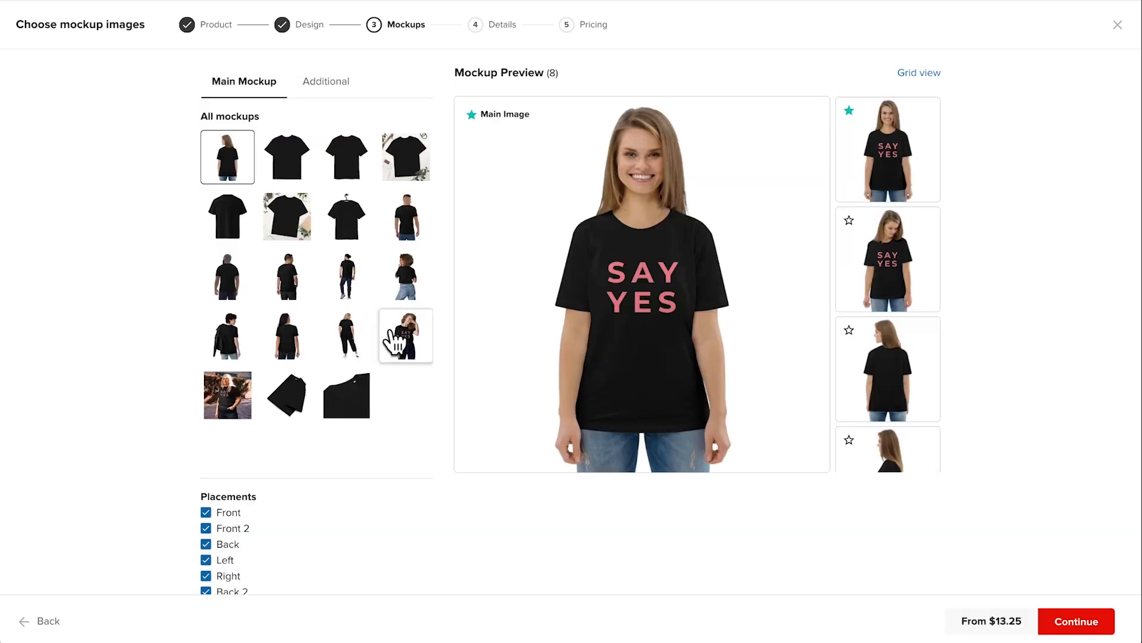
{"action": "left_click", "coordinate": [353, 174]}
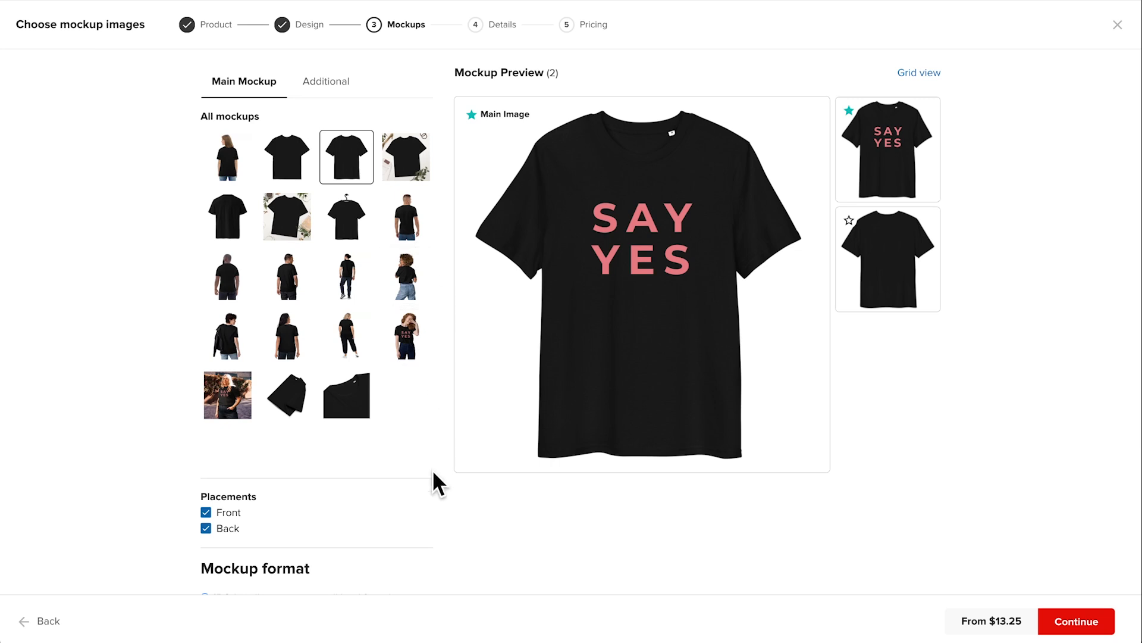
{"action": "scroll", "coordinate": [429, 502], "scroll_direction": "down", "scroll_amount": 2}
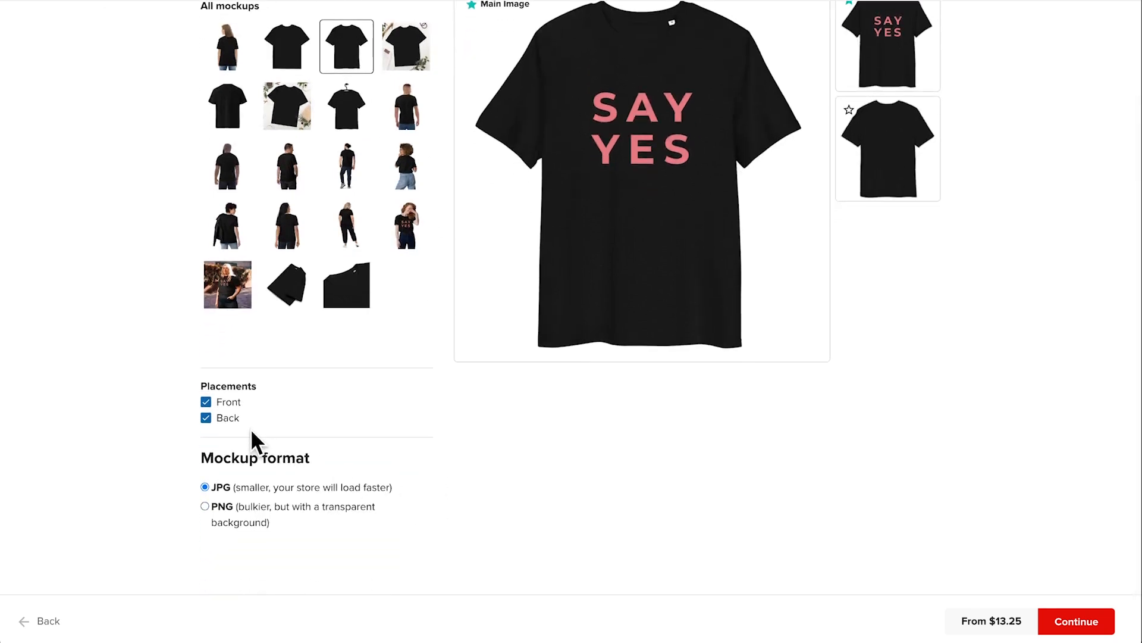
{"action": "left_click", "coordinate": [206, 418]}
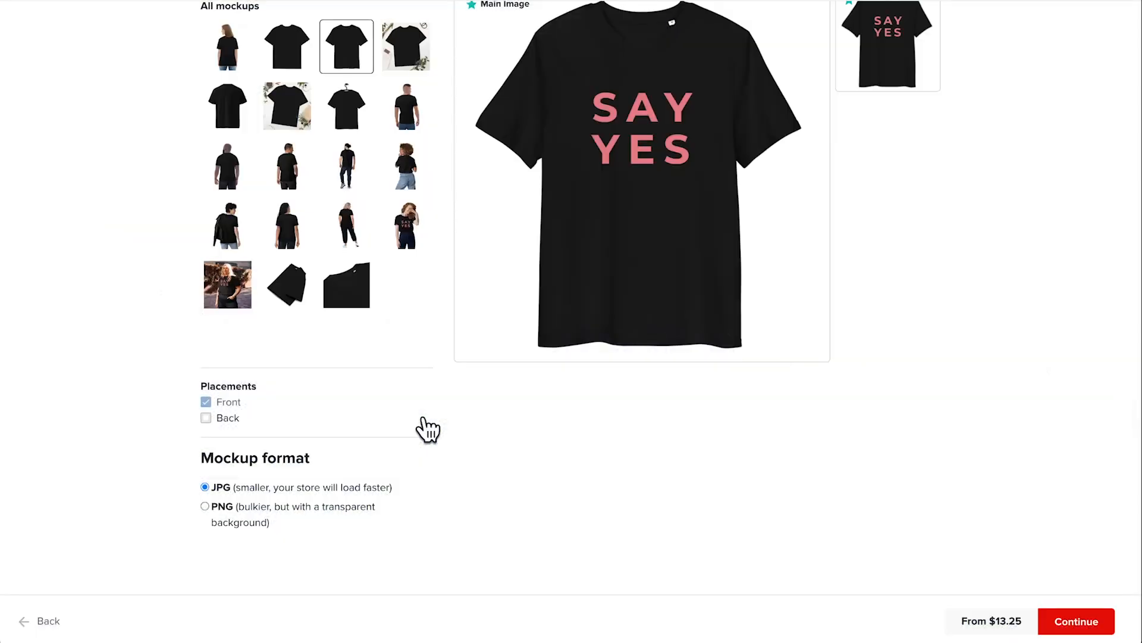
Add four additional mockups showing one male and three female models in the T-shirt, and continue to the product details
{"action": "scroll", "coordinate": [427, 429], "scroll_direction": "up", "scroll_amount": 3}
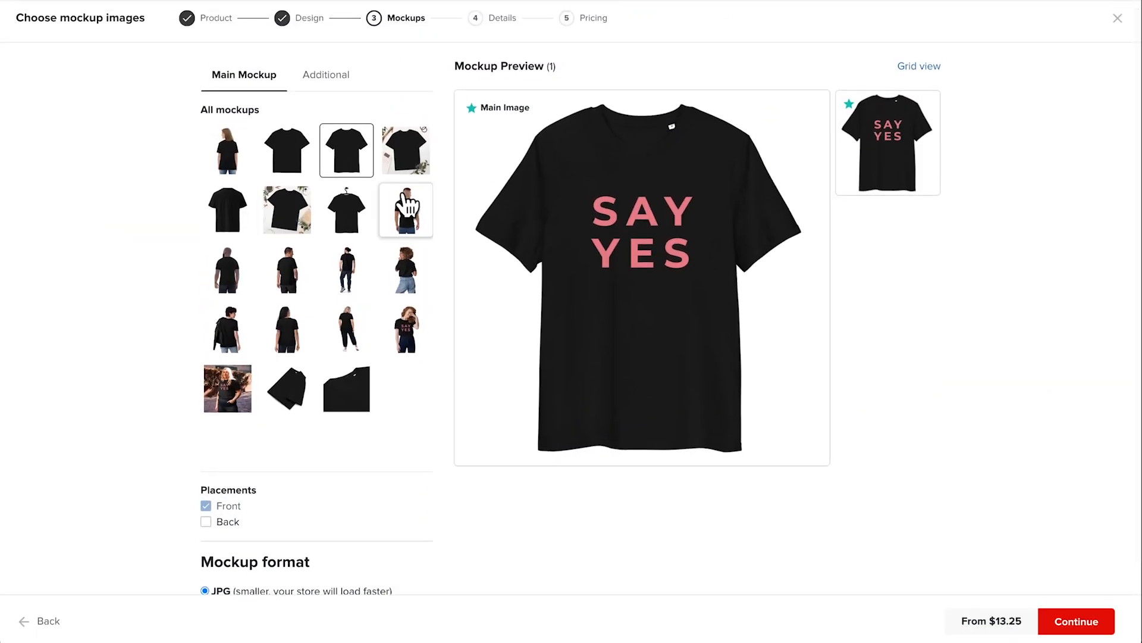
{"action": "left_click", "coordinate": [335, 84]}
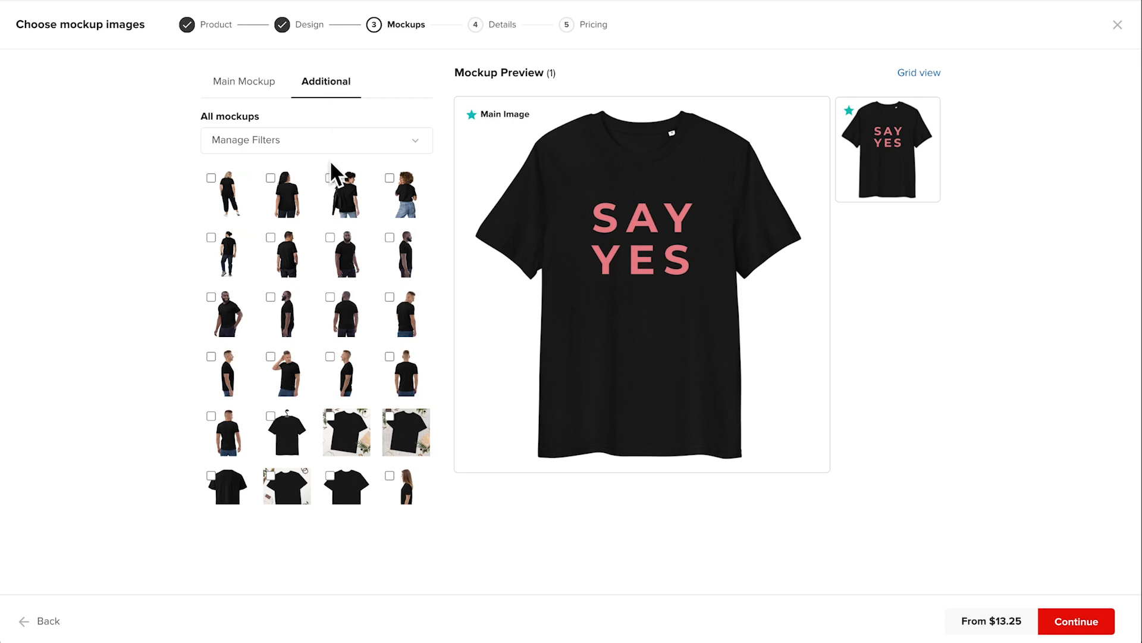
{"action": "left_click", "coordinate": [327, 234]}
{"action": "scroll", "coordinate": [327, 238], "scroll_direction": "down", "scroll_amount": 5}
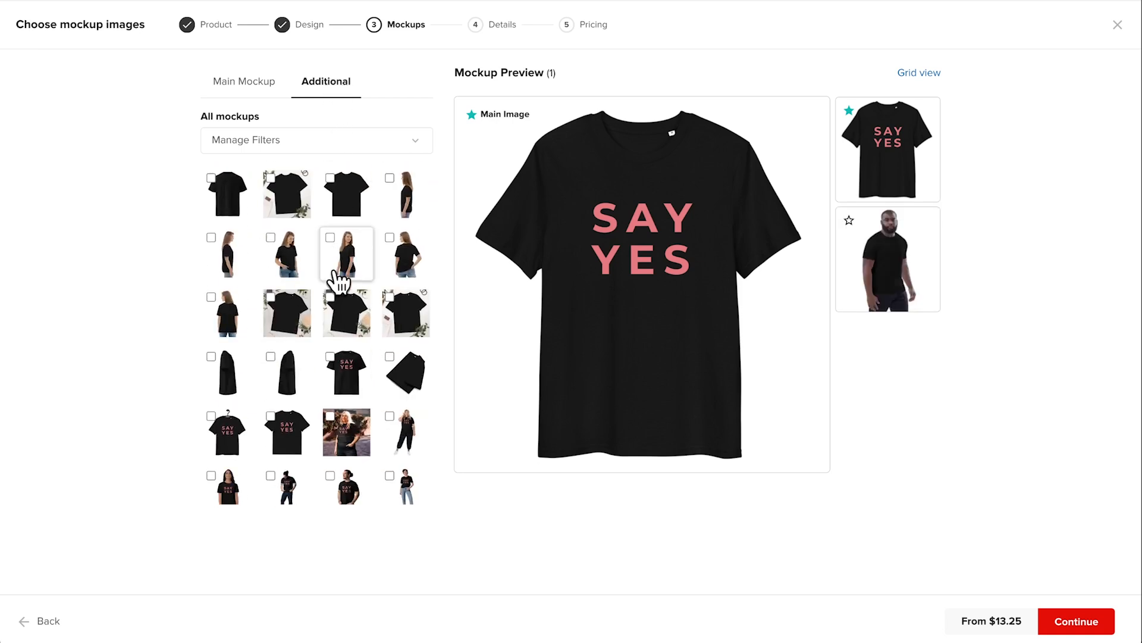
{"action": "left_click", "coordinate": [272, 236]}
{"action": "scroll", "coordinate": [271, 235], "scroll_direction": "down", "scroll_amount": 5}
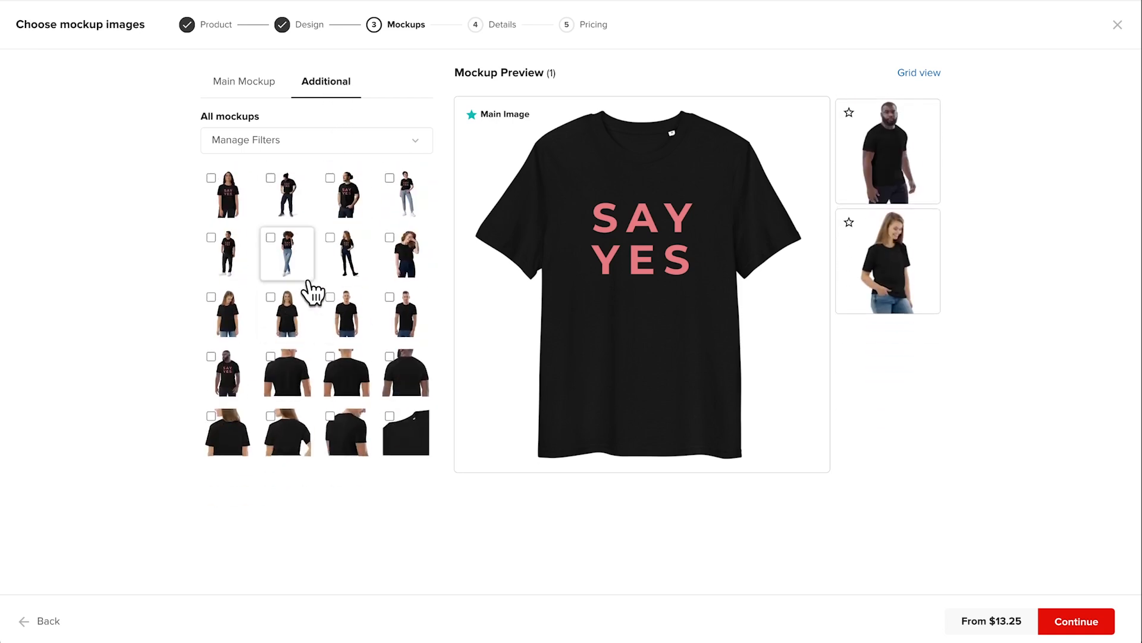
{"action": "left_click", "coordinate": [270, 237]}
{"action": "left_click", "coordinate": [388, 236]}
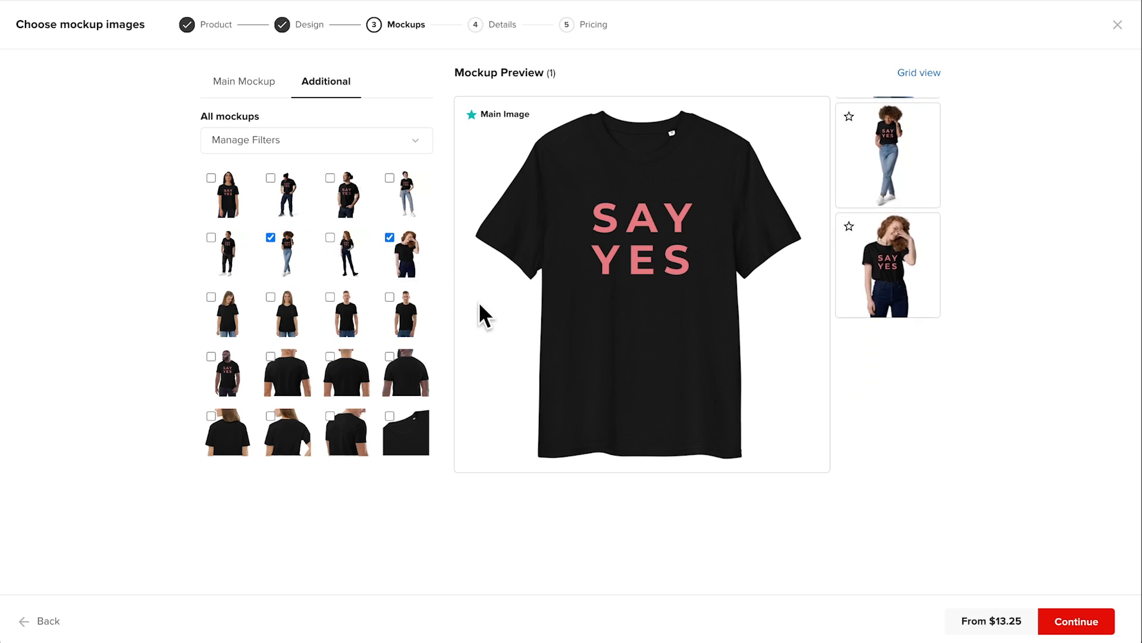
{"action": "scroll", "coordinate": [886, 452], "scroll_direction": "up", "scroll_amount": 5}
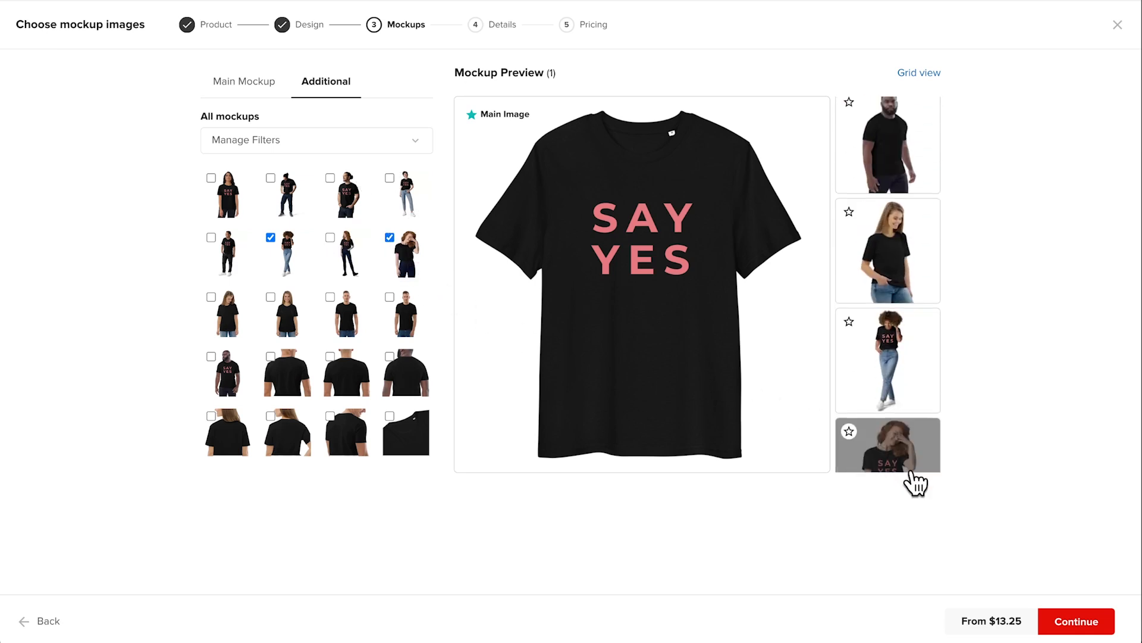
{"action": "left_click", "coordinate": [1080, 623]}
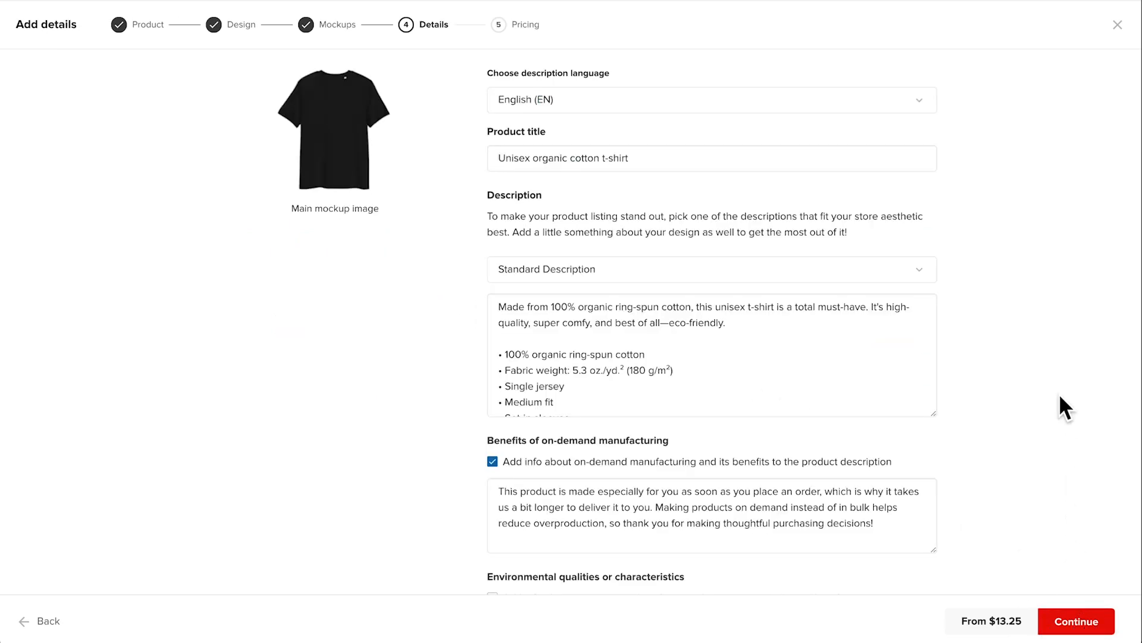
Keep English (EN) as the description language and choose the Playful description for the product
{"action": "left_click", "coordinate": [866, 105]}
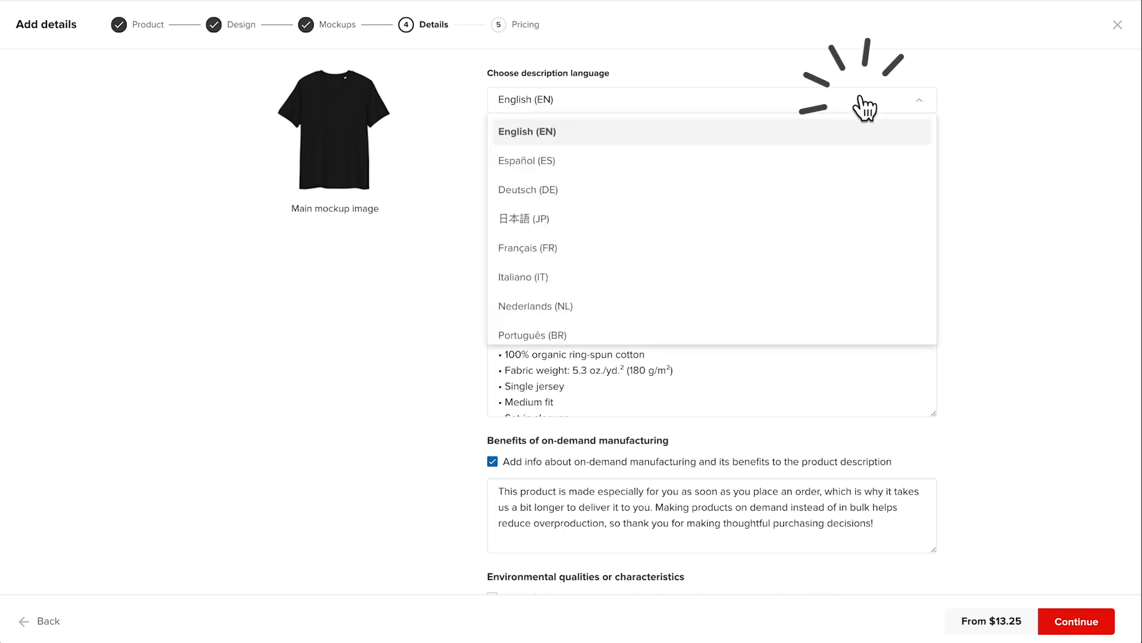
{"action": "left_click", "coordinate": [979, 214]}
{"action": "scroll", "coordinate": [980, 214], "scroll_direction": "down", "scroll_amount": 1}
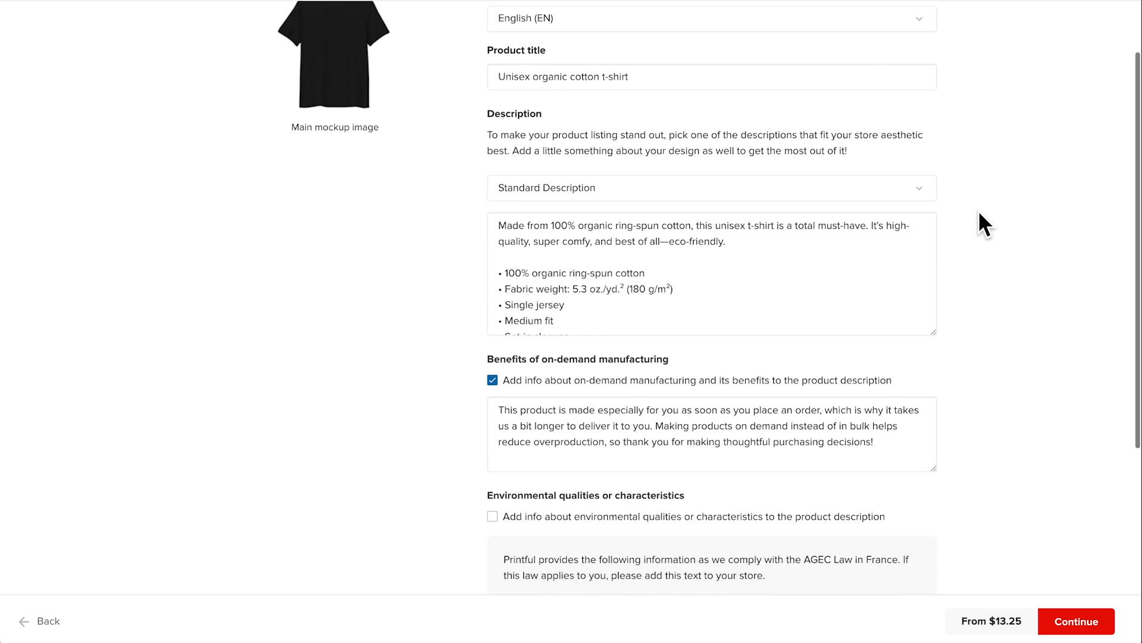
{"action": "left_click", "coordinate": [903, 217]}
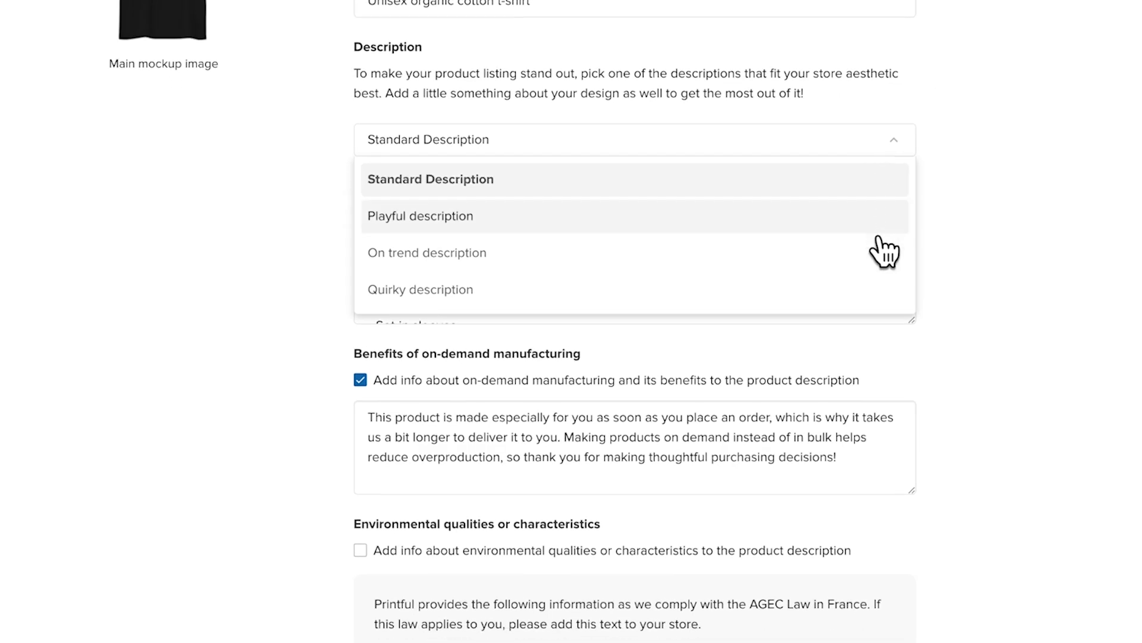
{"action": "scroll", "coordinate": [885, 250], "scroll_direction": "down", "scroll_amount": 1}
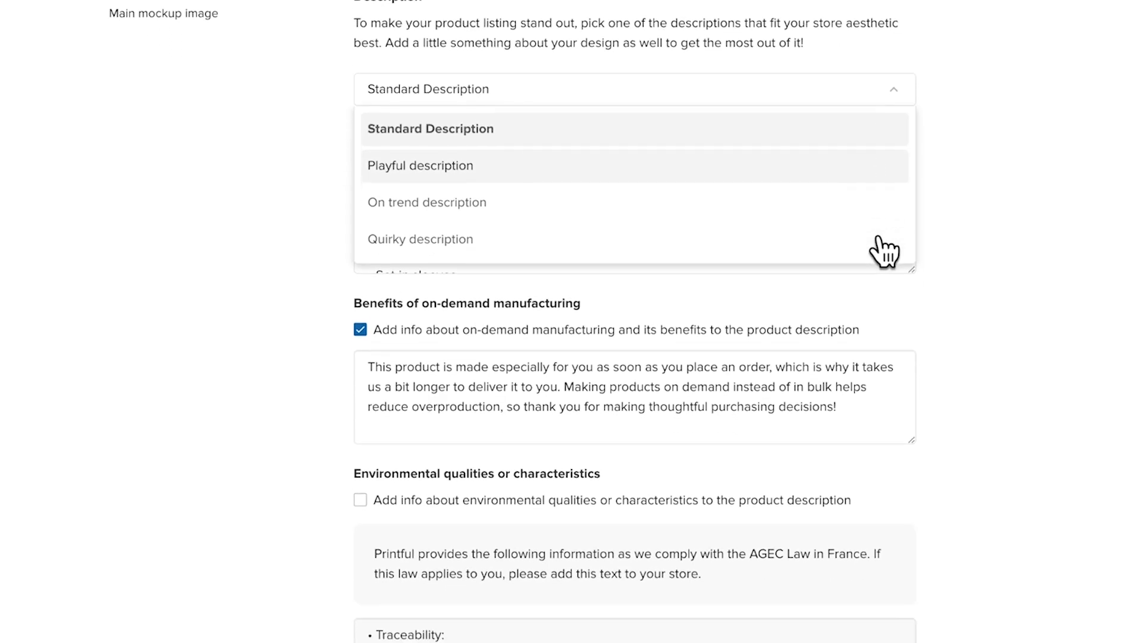
{"action": "left_click", "coordinate": [863, 175]}
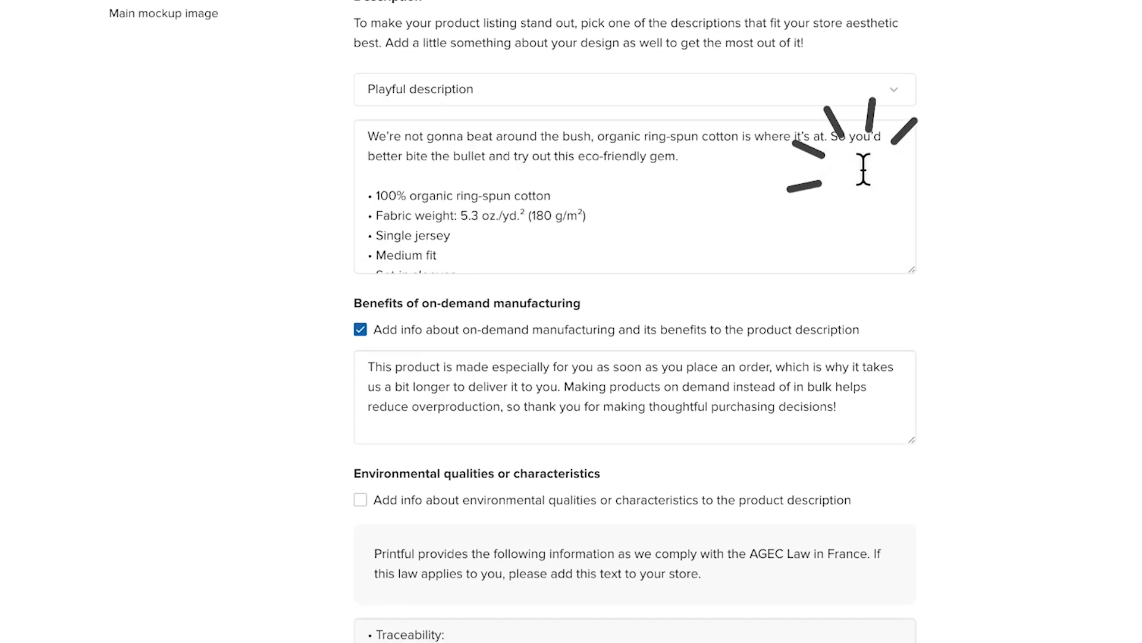
Review the manufacturing, environmental, size guide, visibility and category details, and continue to pricing with them as they are
{"action": "scroll", "coordinate": [1018, 166], "scroll_direction": "down", "scroll_amount": 2}
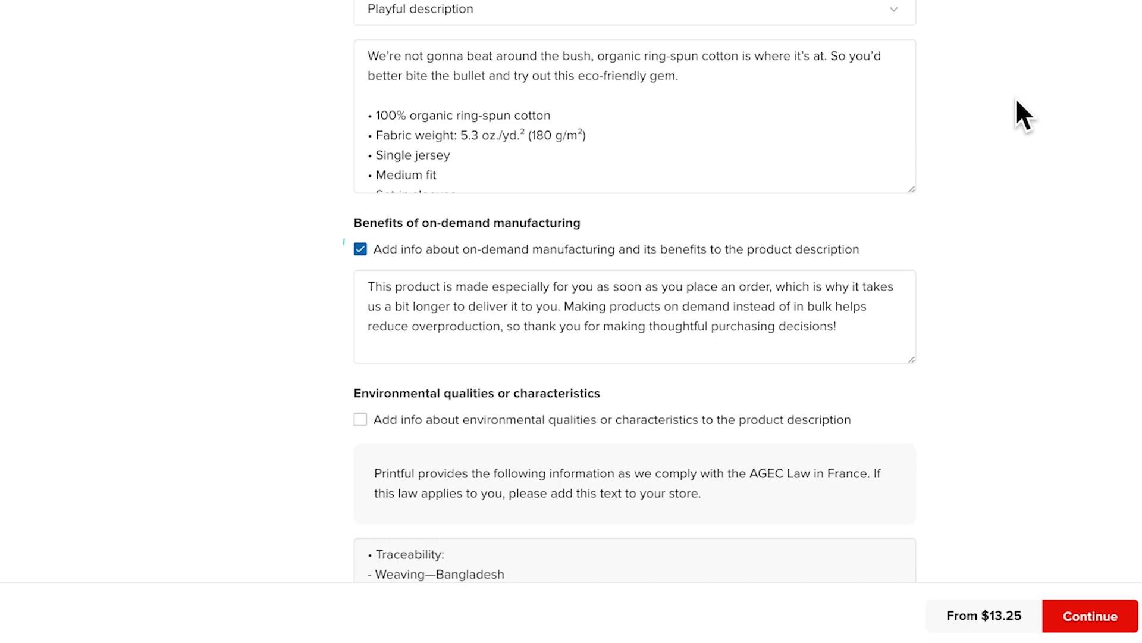
{"action": "scroll", "coordinate": [1016, 97], "scroll_direction": "down", "scroll_amount": 4}
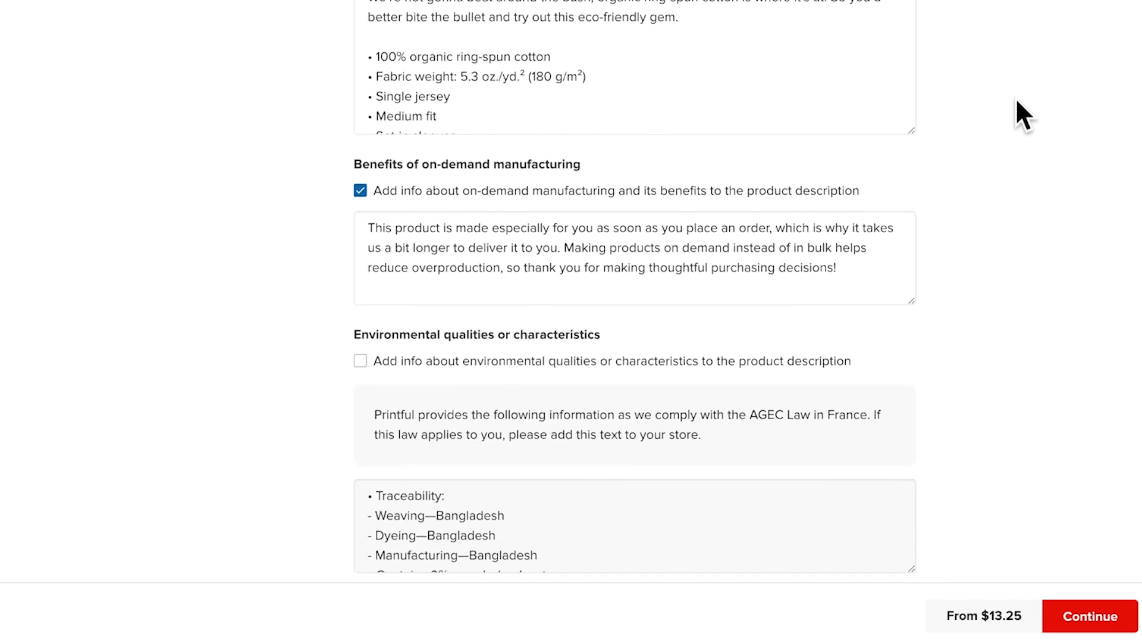
{"action": "scroll", "coordinate": [1016, 98], "scroll_direction": "down", "scroll_amount": 1}
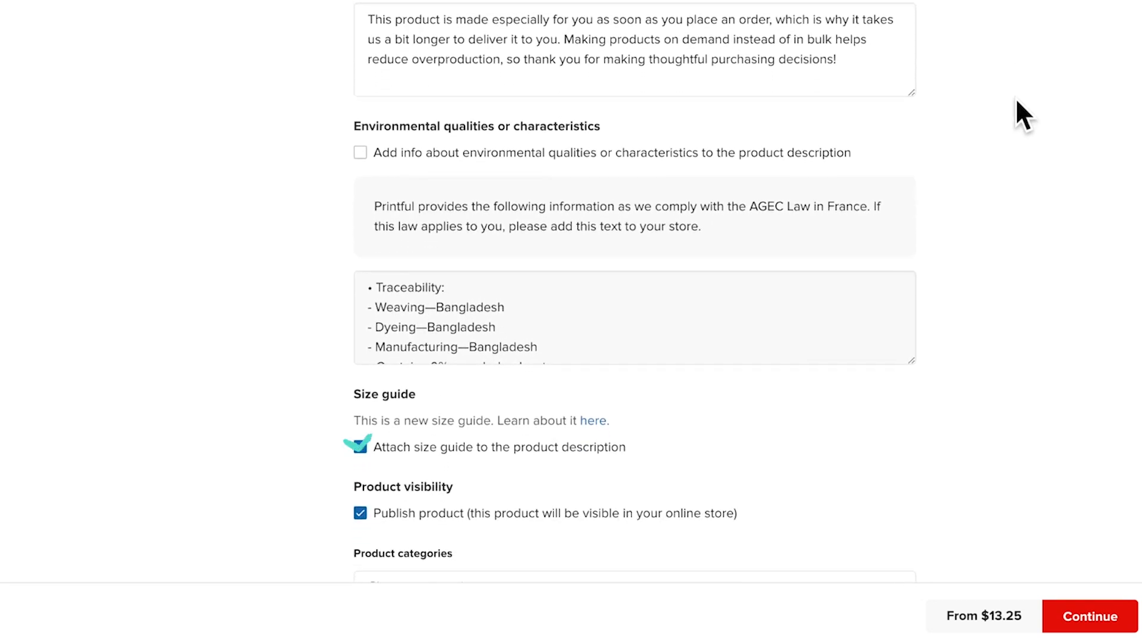
{"action": "scroll", "coordinate": [1017, 100], "scroll_direction": "down", "scroll_amount": 1}
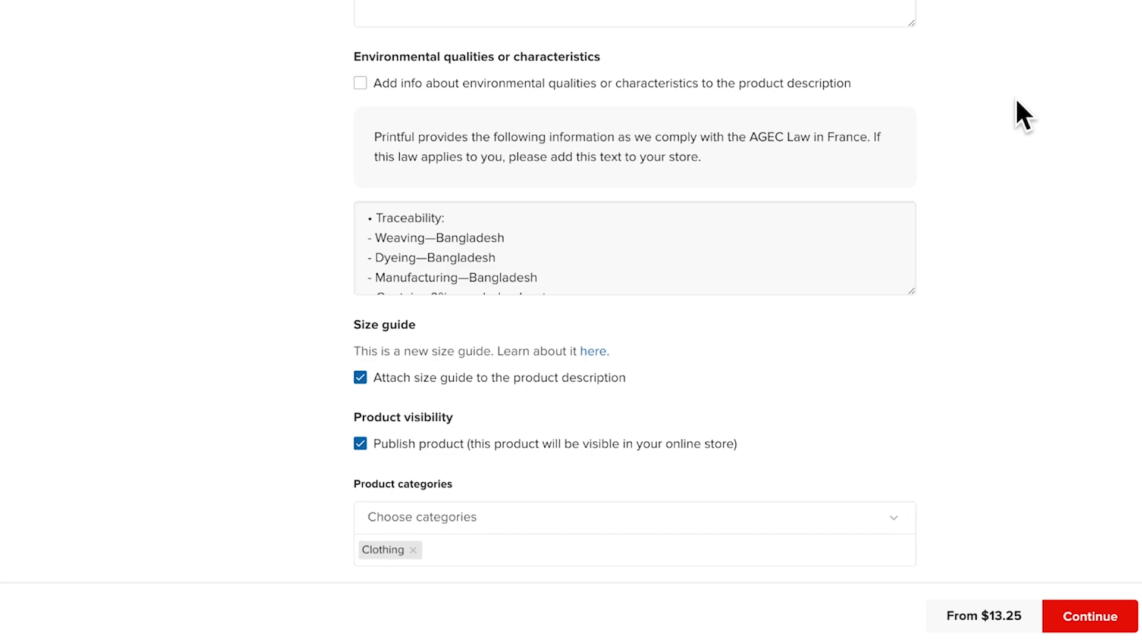
{"action": "left_click", "coordinate": [1086, 628]}
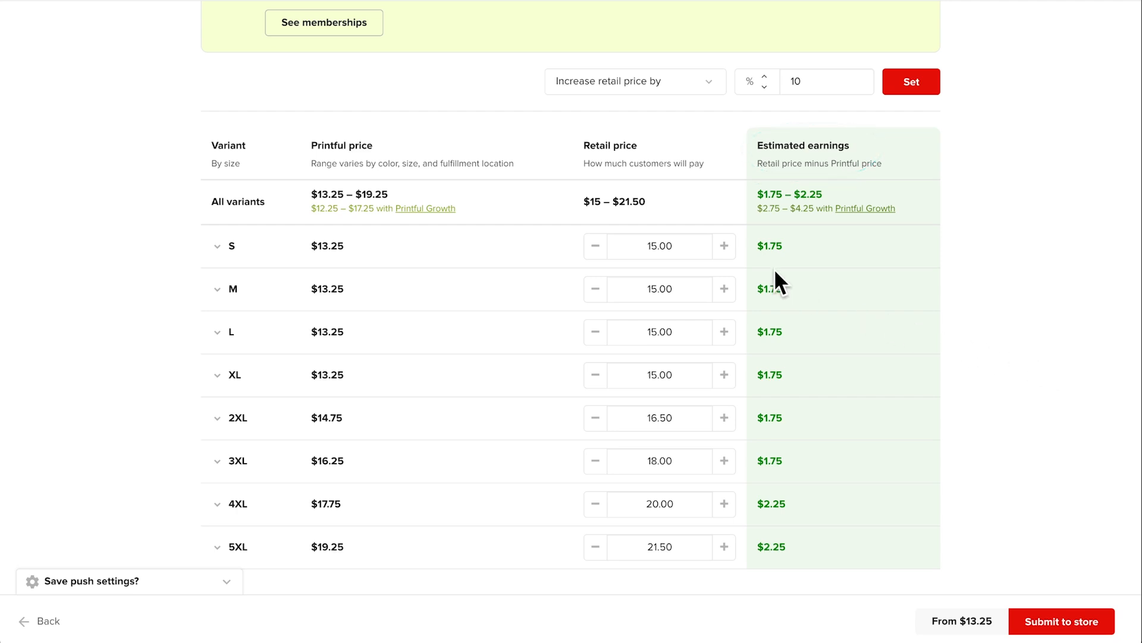
Raise the retail prices of sizes S, M and L to 16.00 each
{"action": "left_click", "coordinate": [724, 246]}
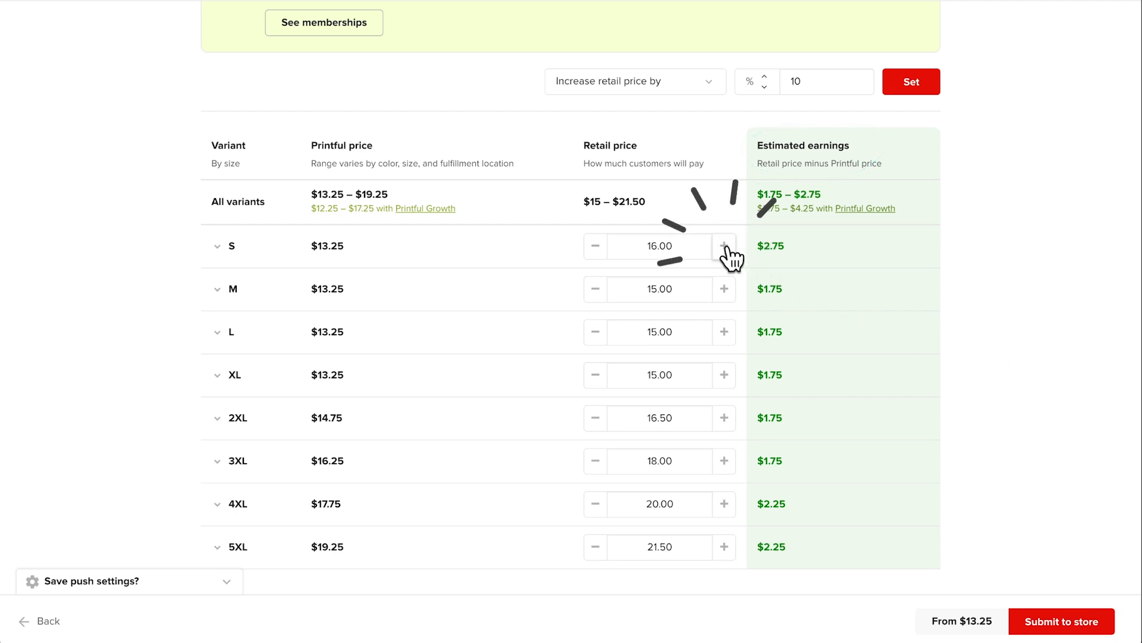
{"action": "left_click", "coordinate": [724, 290]}
{"action": "left_click", "coordinate": [724, 332]}
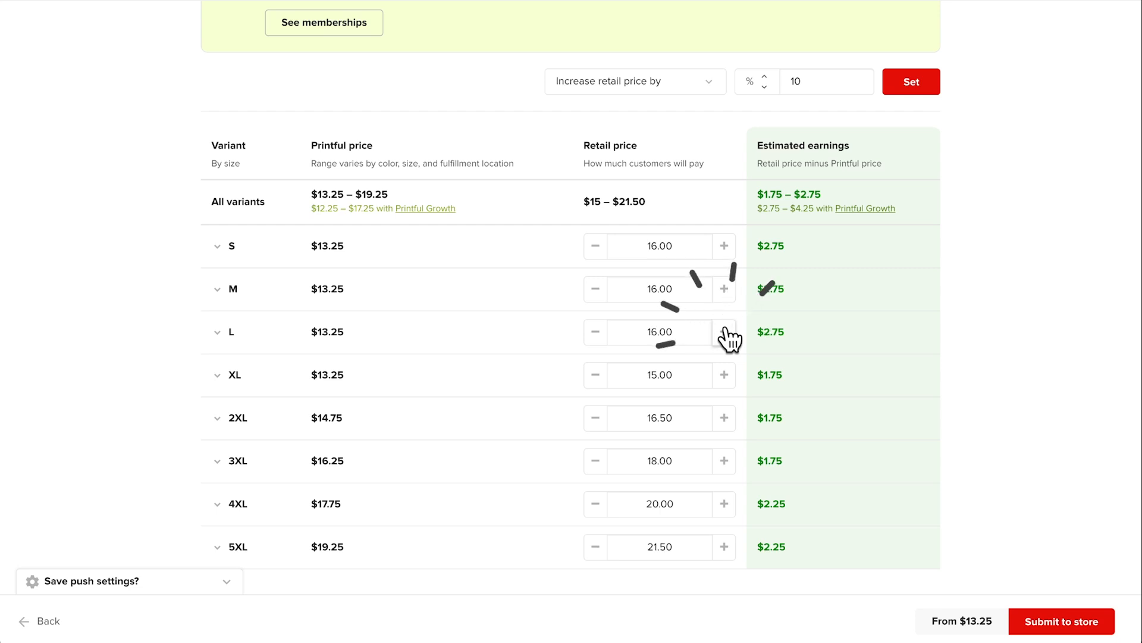
Set the retail price of all T-shirt variants to $22 in bulk
{"action": "left_click", "coordinate": [703, 84]}
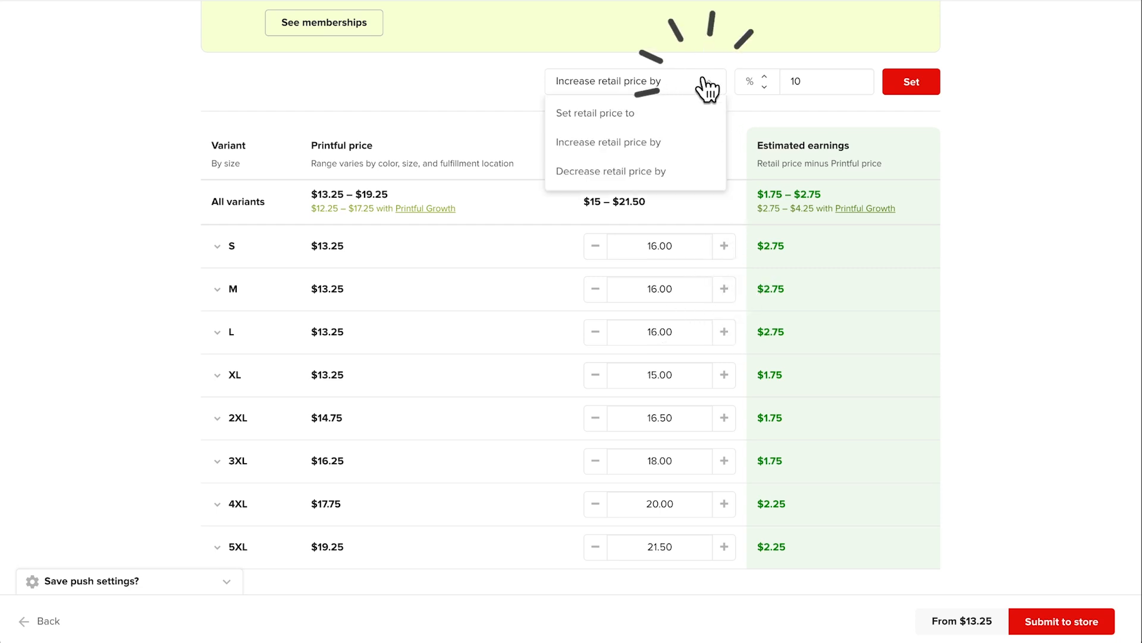
{"action": "left_click", "coordinate": [699, 116]}
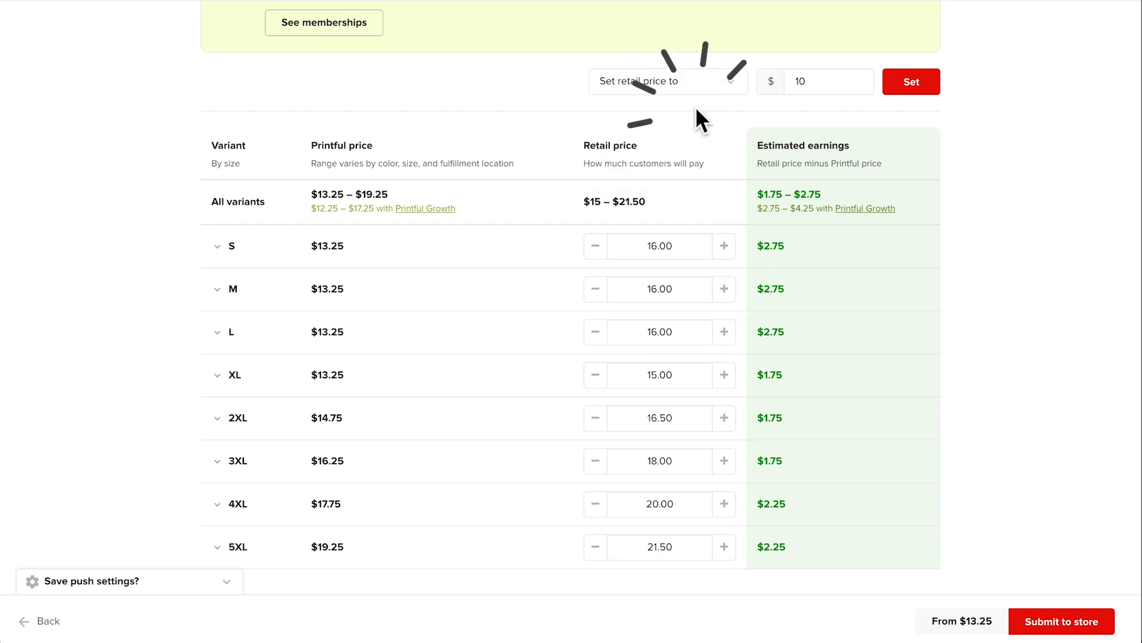
{"action": "left_click", "coordinate": [801, 83]}
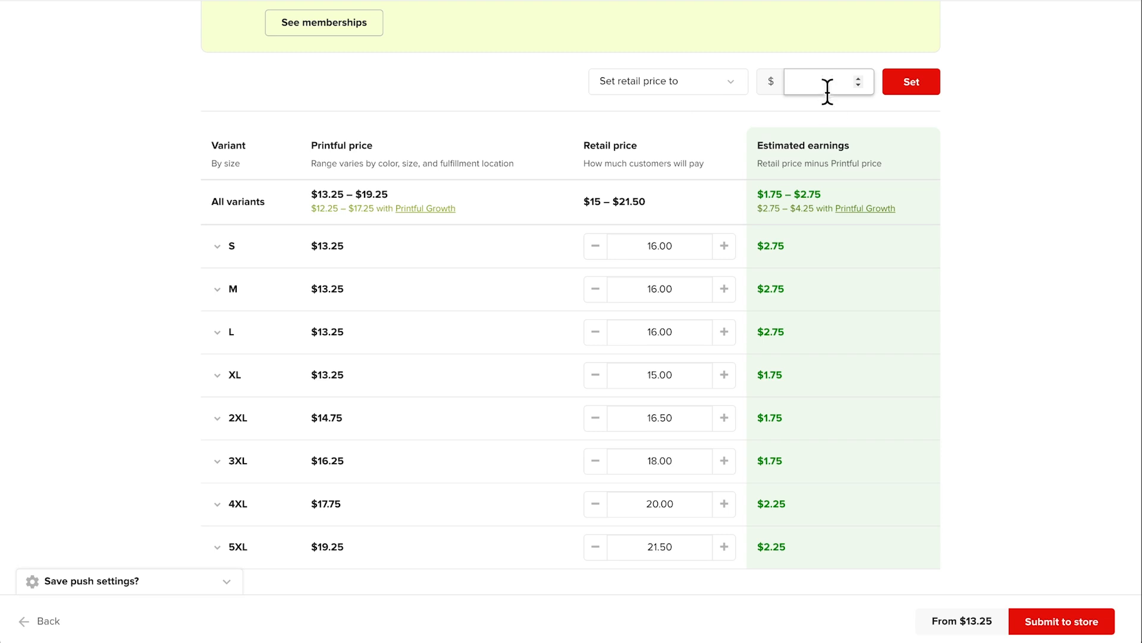
{"action": "left_click", "coordinate": [912, 88]}
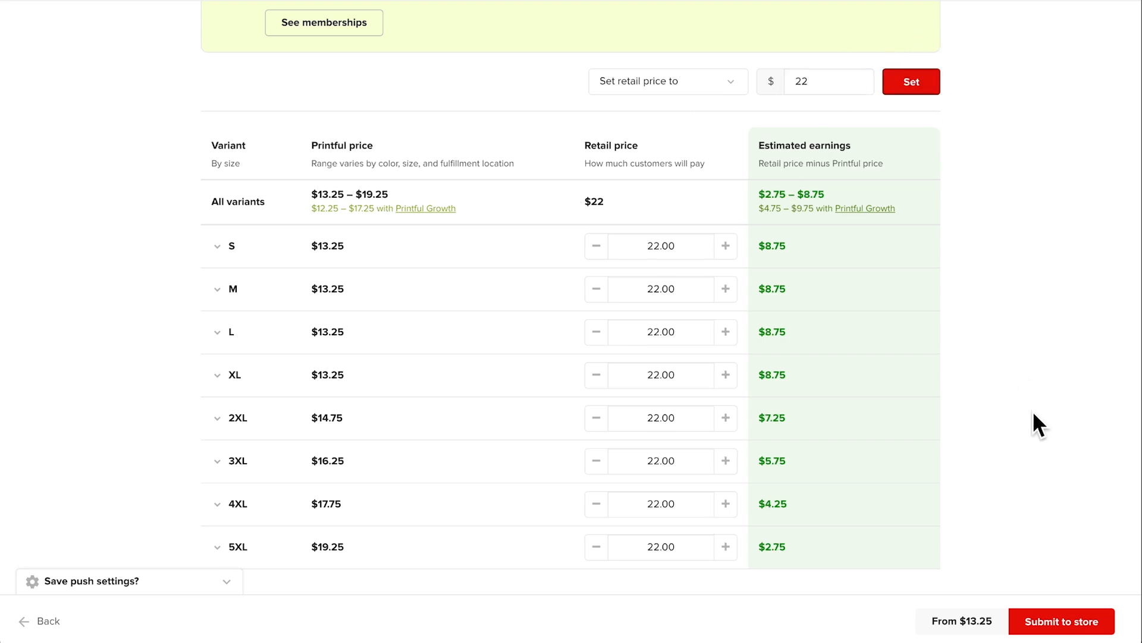
Submit the T-shirt to the store and open the store's products in the WordPress dashboard
{"action": "left_click", "coordinate": [1063, 622]}
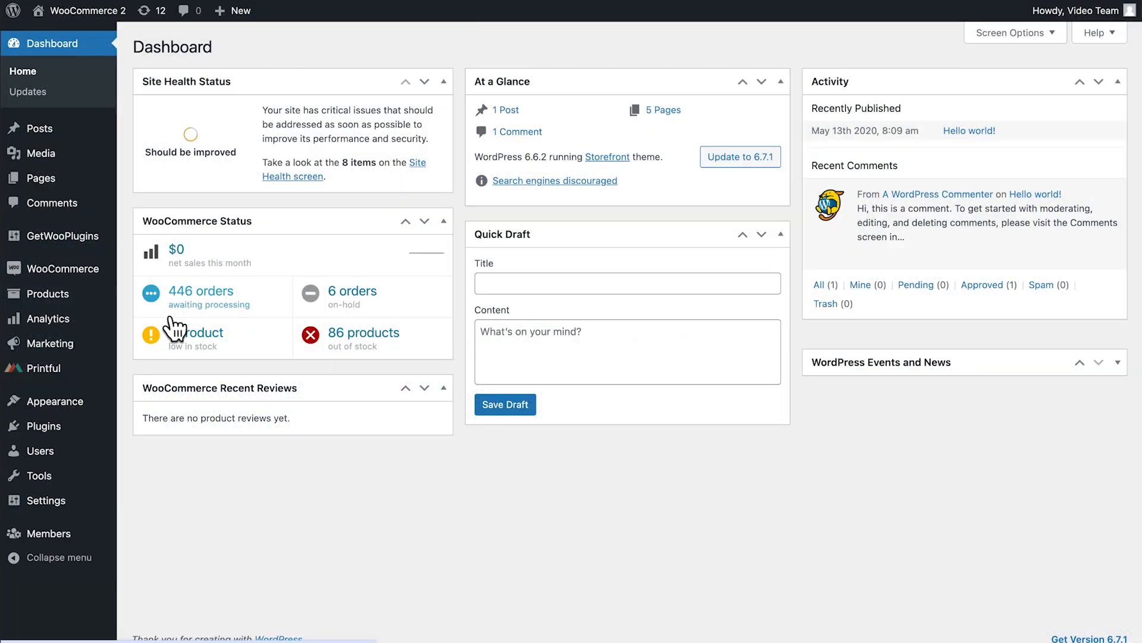
{"action": "left_click", "coordinate": [18, 297]}
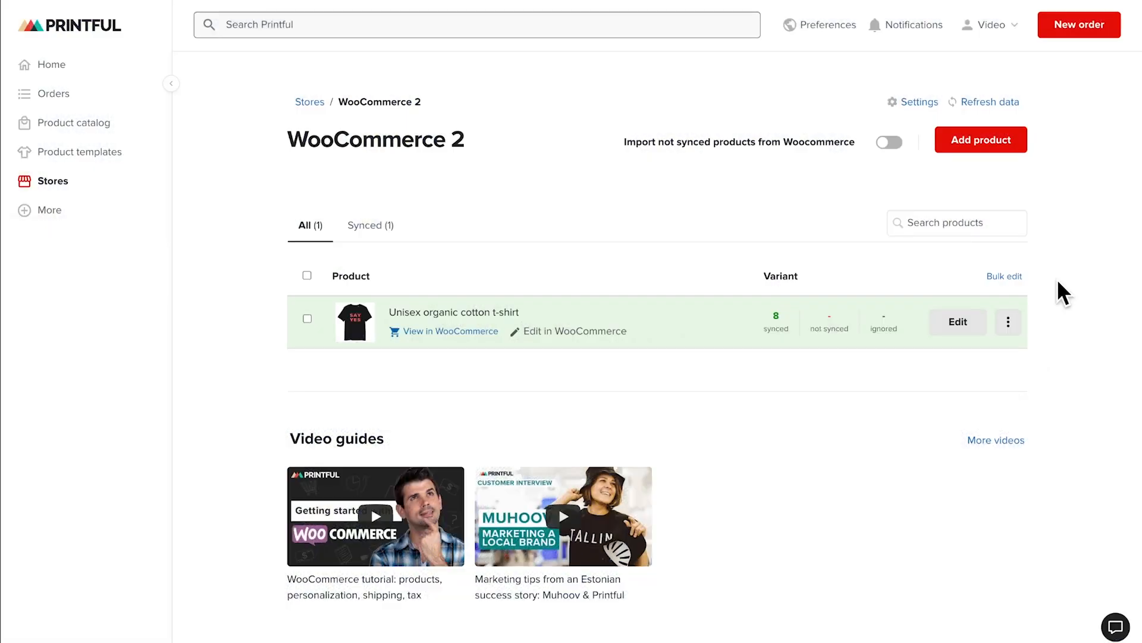
In Printful's WooCommerce 2 store, enable and confirm the import of not synced products from WooCommerce
{"action": "left_click", "coordinate": [891, 142]}
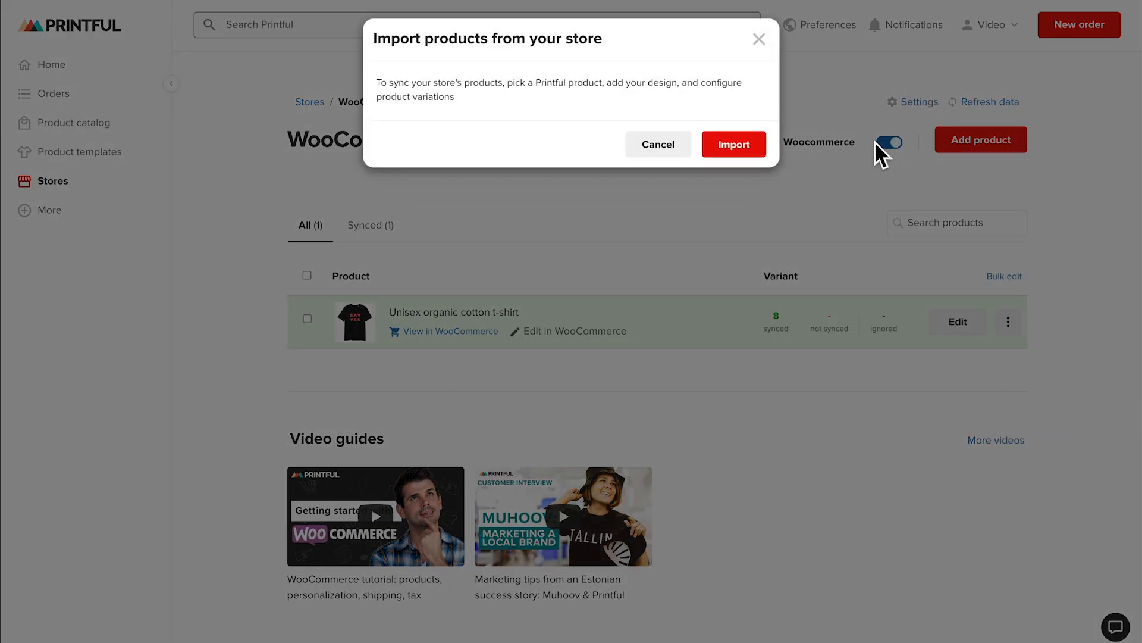
{"action": "left_click", "coordinate": [737, 144]}
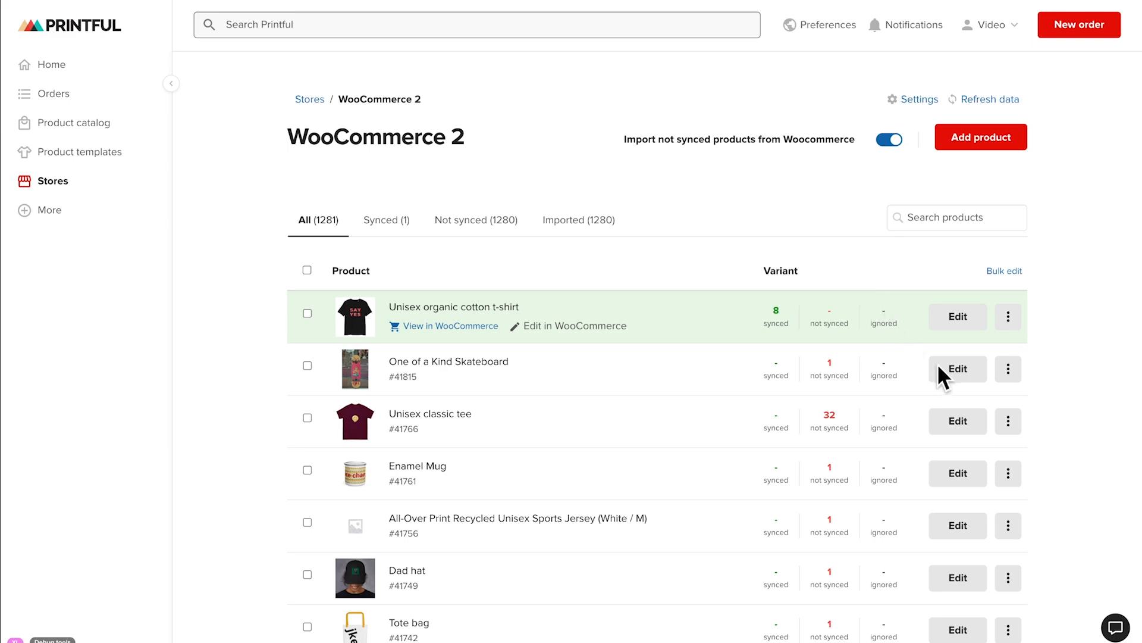
View the One of a Kind Skateboard's variants and Printful product selection, and return to the WooCommerce 2 product list
{"action": "left_click", "coordinate": [958, 369]}
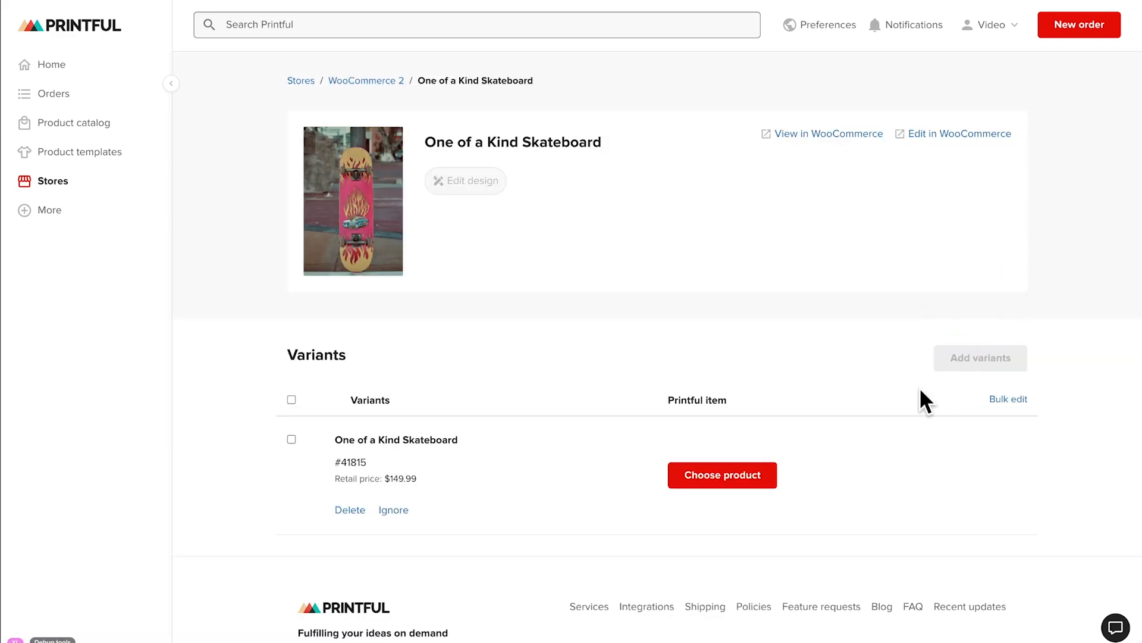
{"action": "left_click", "coordinate": [726, 474]}
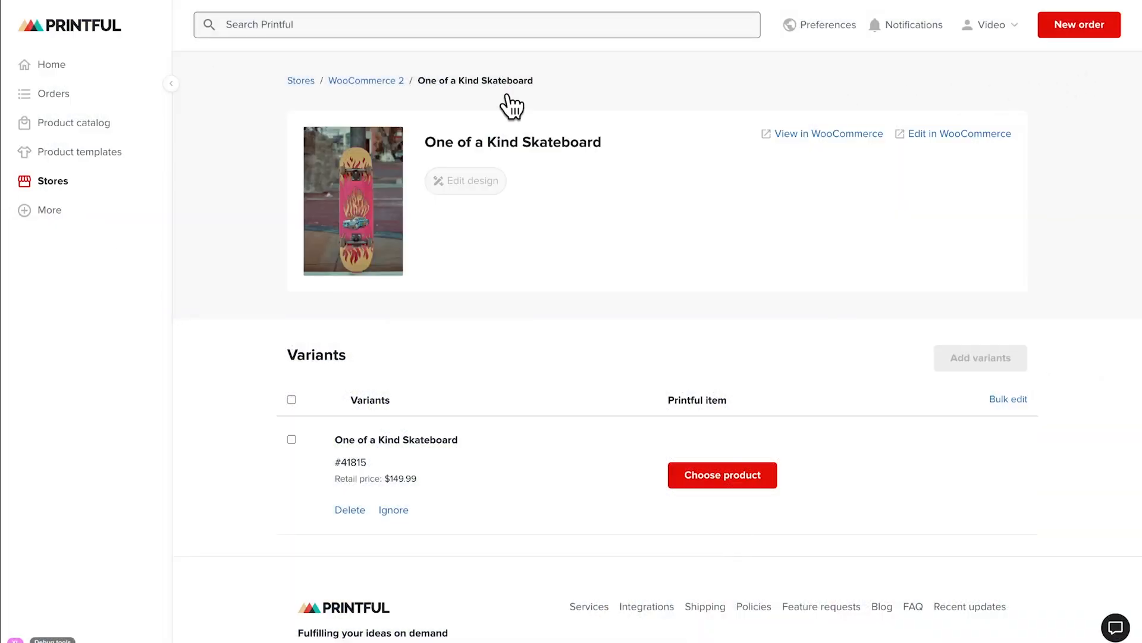
{"action": "left_click", "coordinate": [394, 81]}
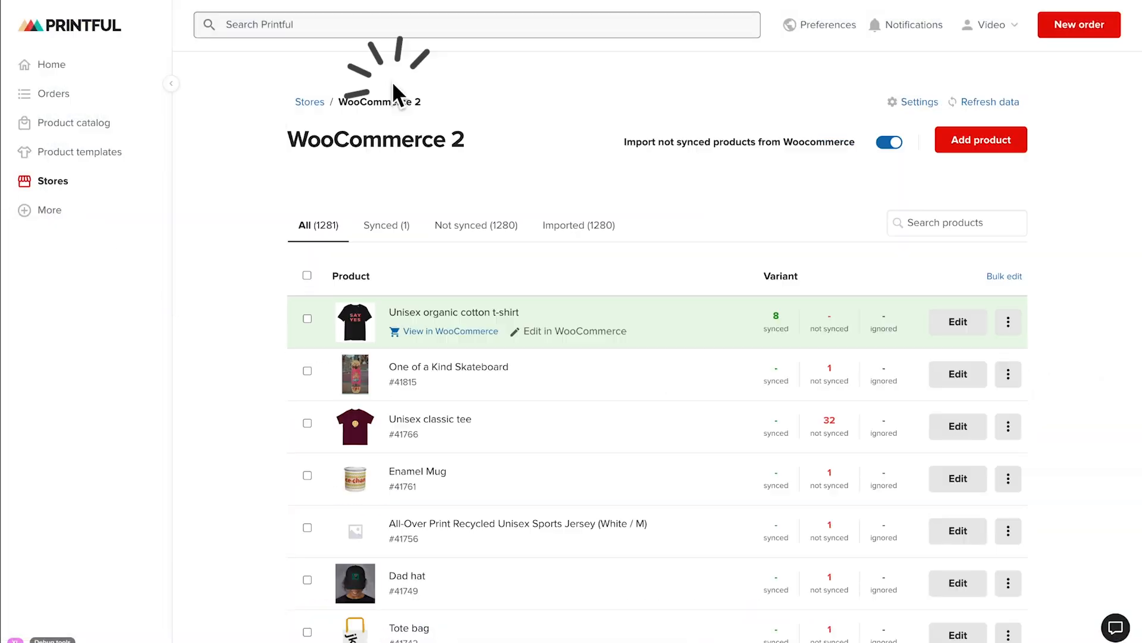
Set the not synced One of a Kind Skateboard product to be ignored in the WooCommerce 2 store
{"action": "left_click", "coordinate": [1008, 374]}
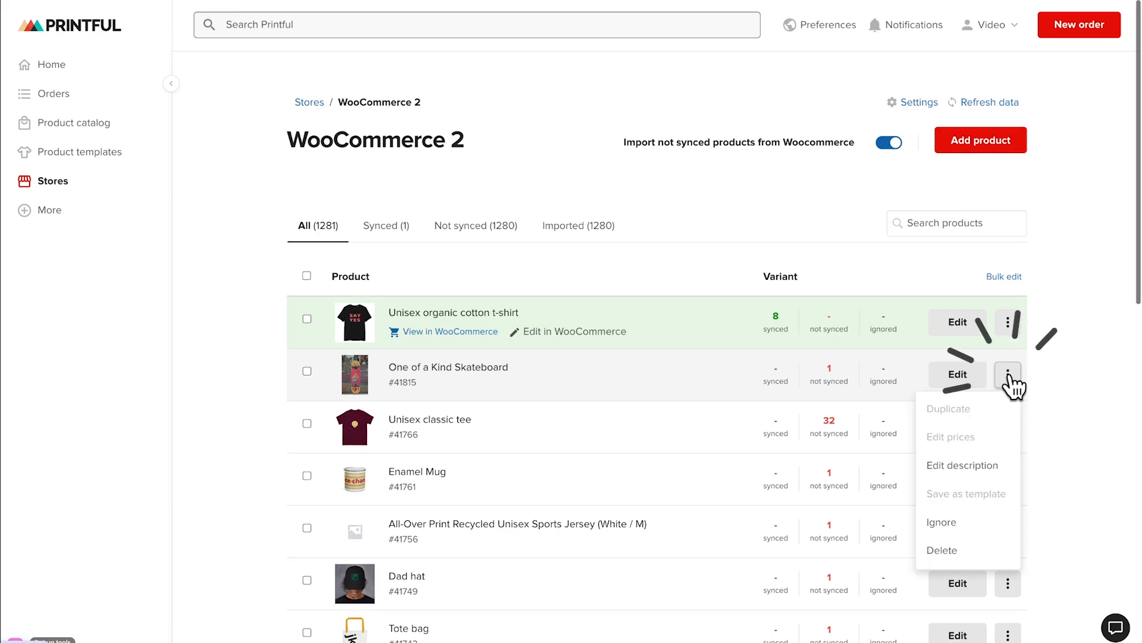
{"action": "left_click", "coordinate": [942, 522]}
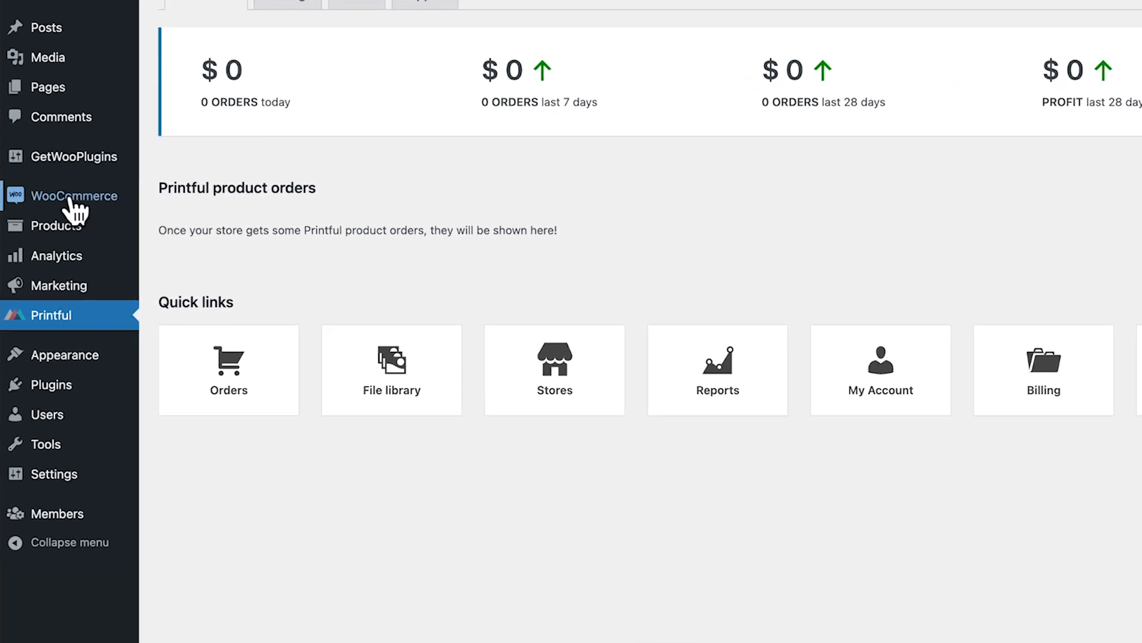
In the WordPress dashboard's general WooCommerce settings, set the shipping locations to Ship to all countries and save the changes
{"action": "mouse_move", "coordinate": [72, 203]}
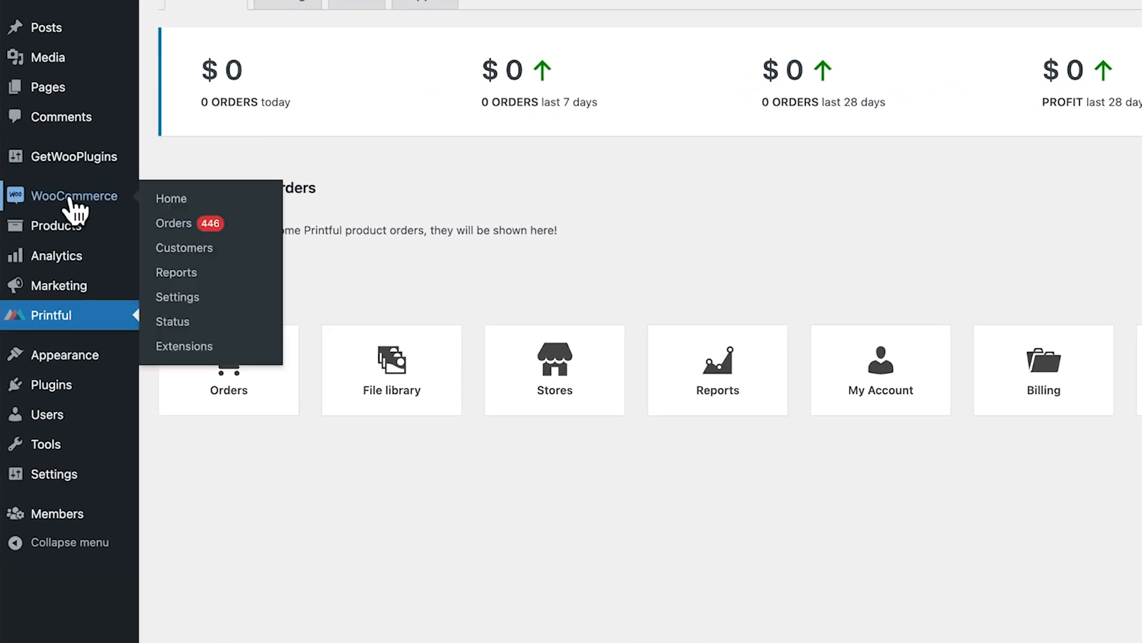
{"action": "left_click", "coordinate": [189, 301]}
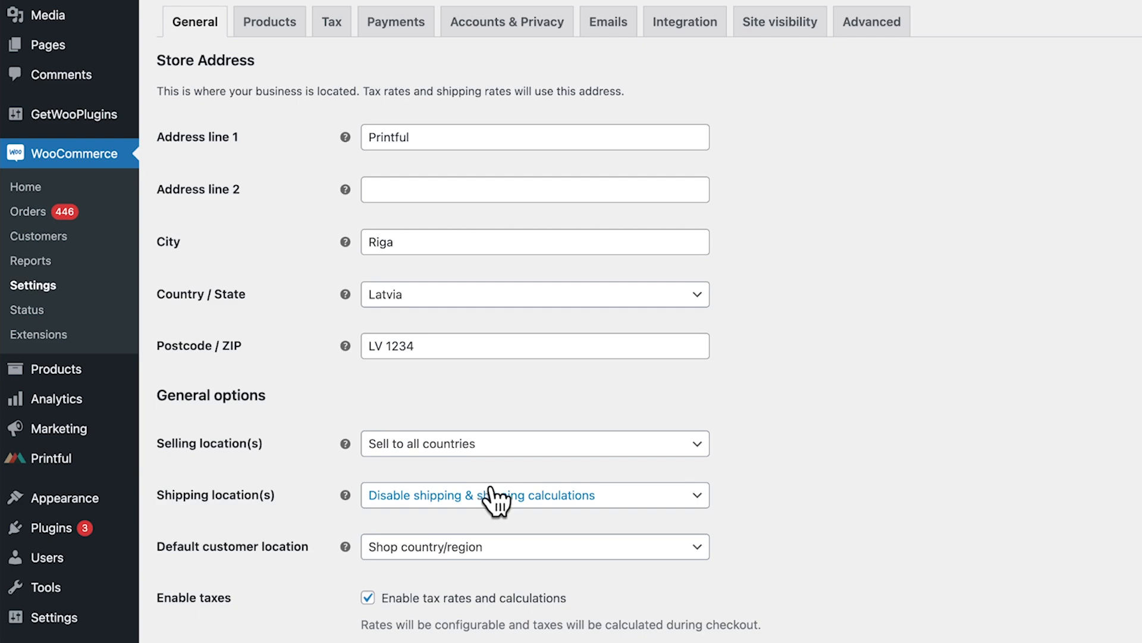
{"action": "left_click", "coordinate": [554, 505]}
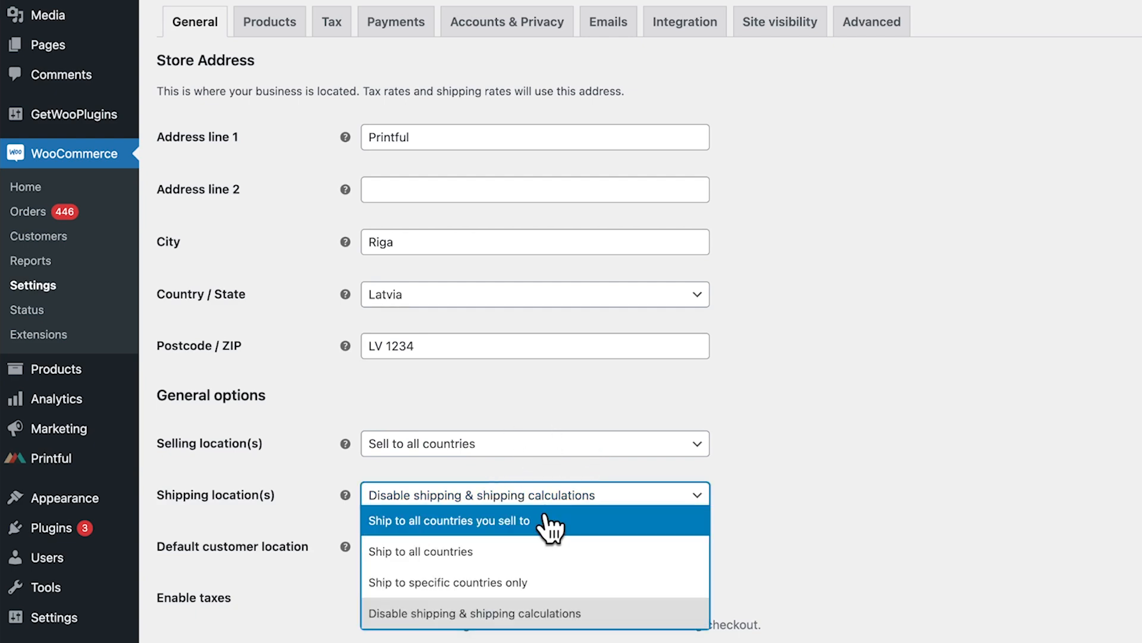
{"action": "left_click", "coordinate": [539, 552]}
{"action": "scroll", "coordinate": [539, 595], "scroll_direction": "down", "scroll_amount": 5}
{"action": "scroll", "coordinate": [536, 548], "scroll_direction": "down", "scroll_amount": 4}
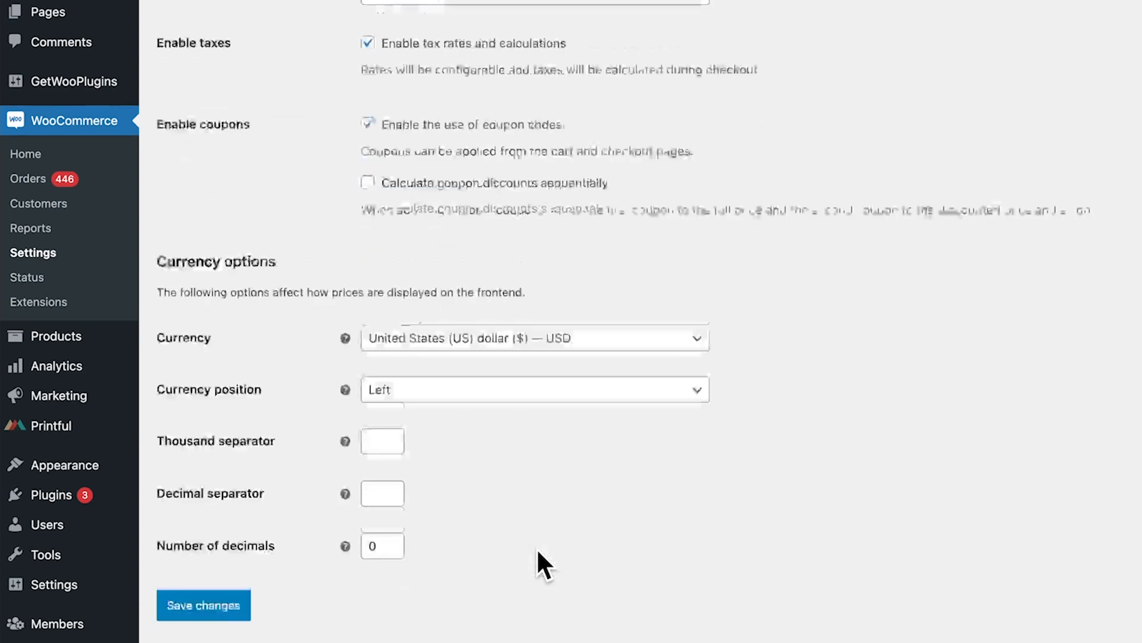
{"action": "left_click", "coordinate": [205, 583]}
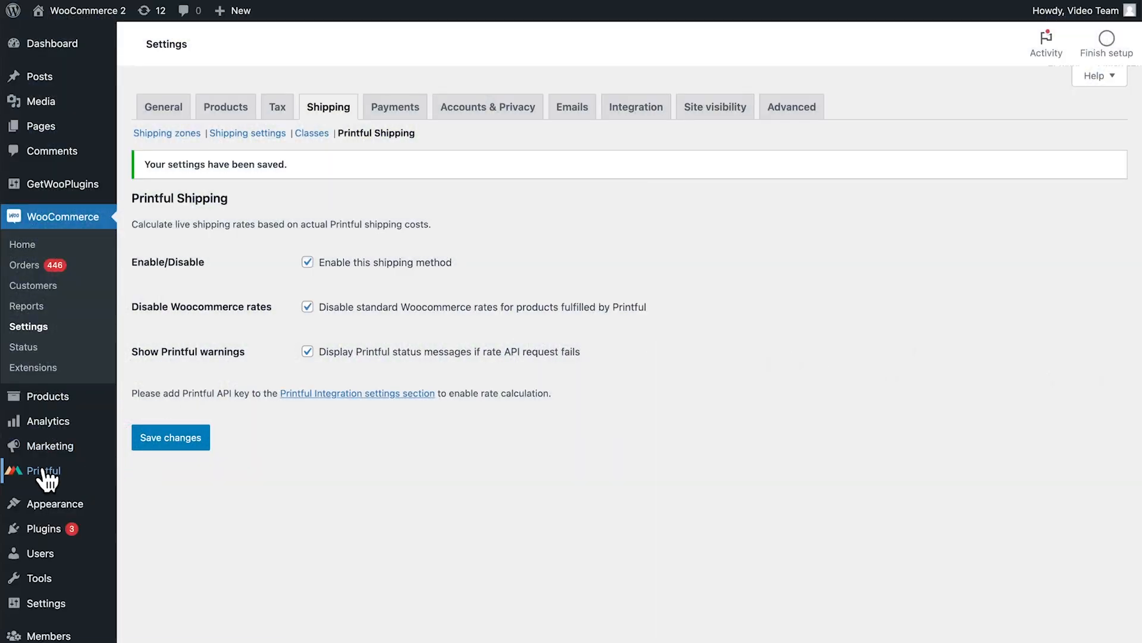
Review the domestic and international shipping methods in the Printful plugin's settings and save them
{"action": "left_click", "coordinate": [46, 471]}
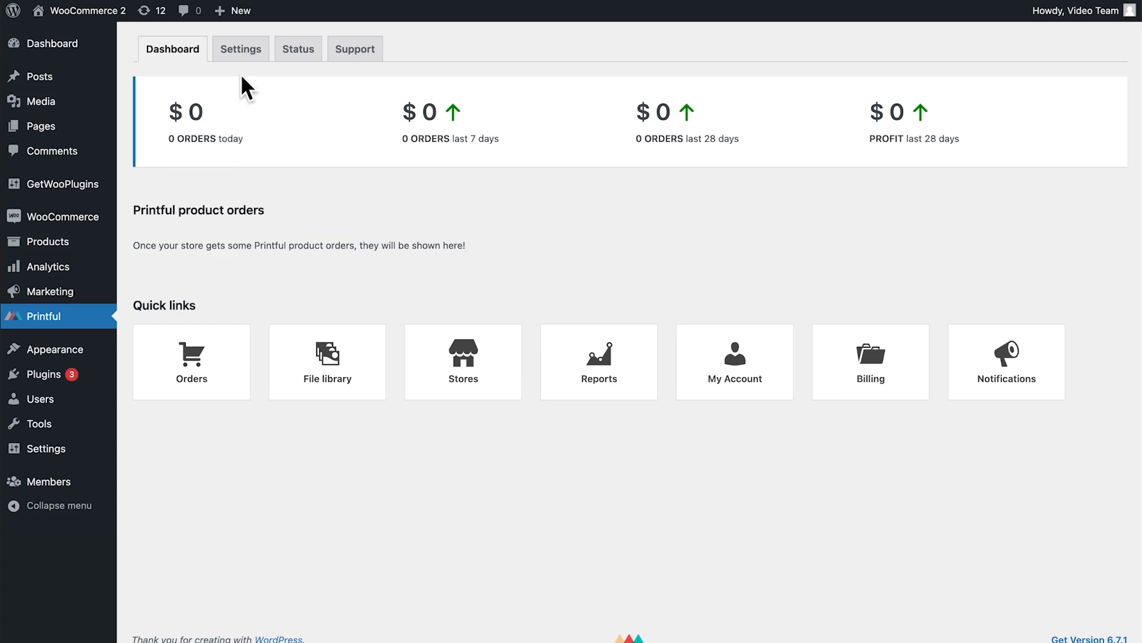
{"action": "left_click", "coordinate": [241, 50]}
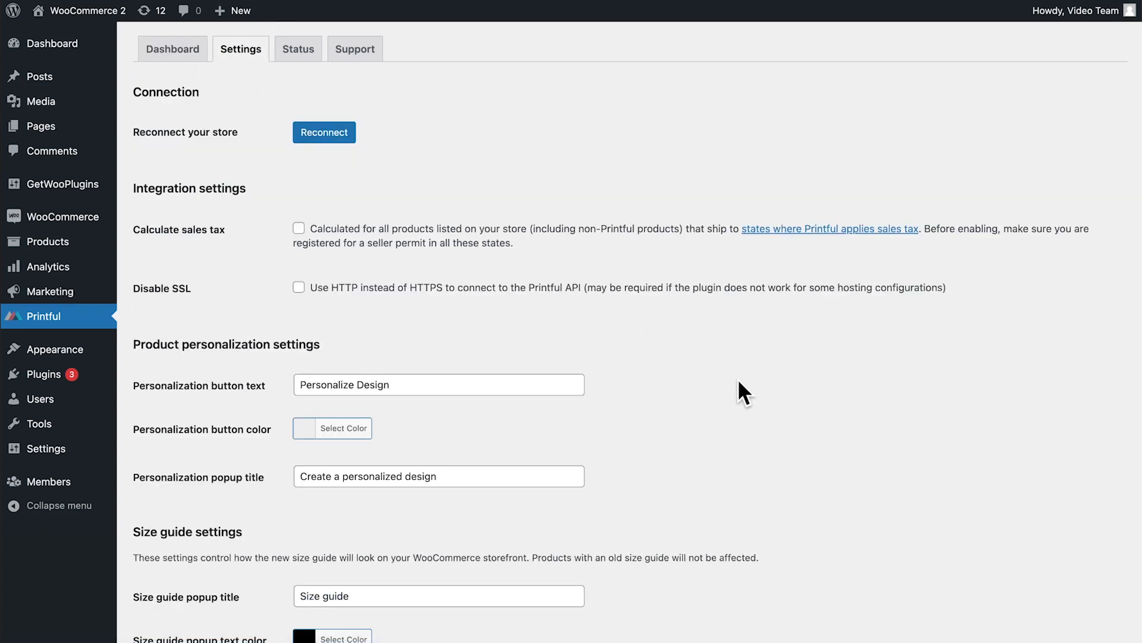
{"action": "scroll", "coordinate": [738, 381], "scroll_direction": "down", "scroll_amount": 15}
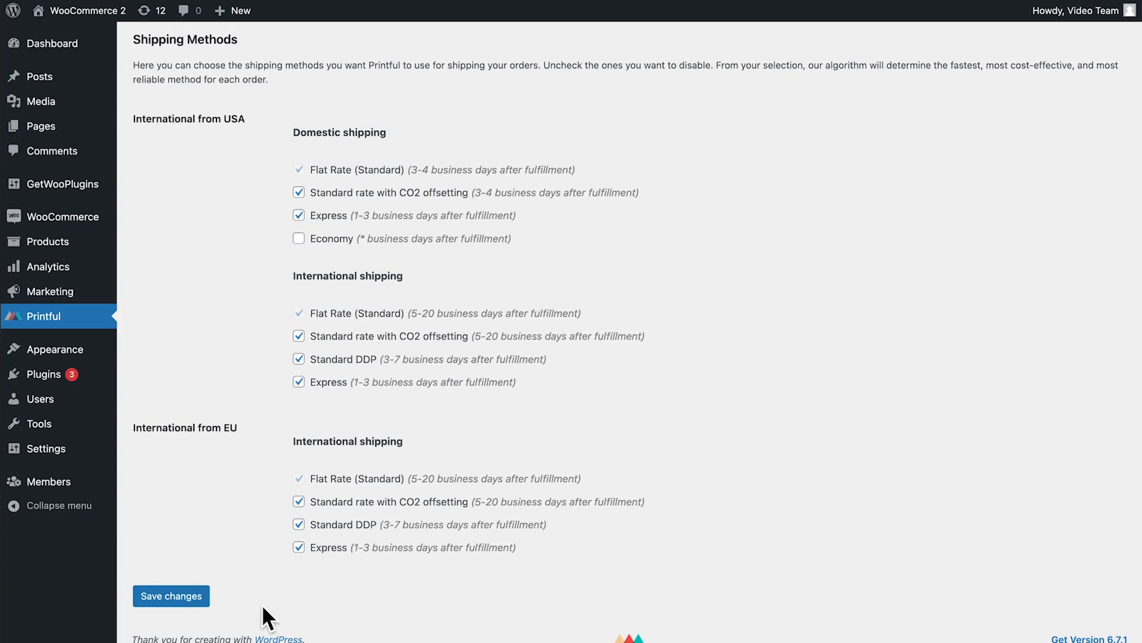
{"action": "left_click", "coordinate": [173, 597]}
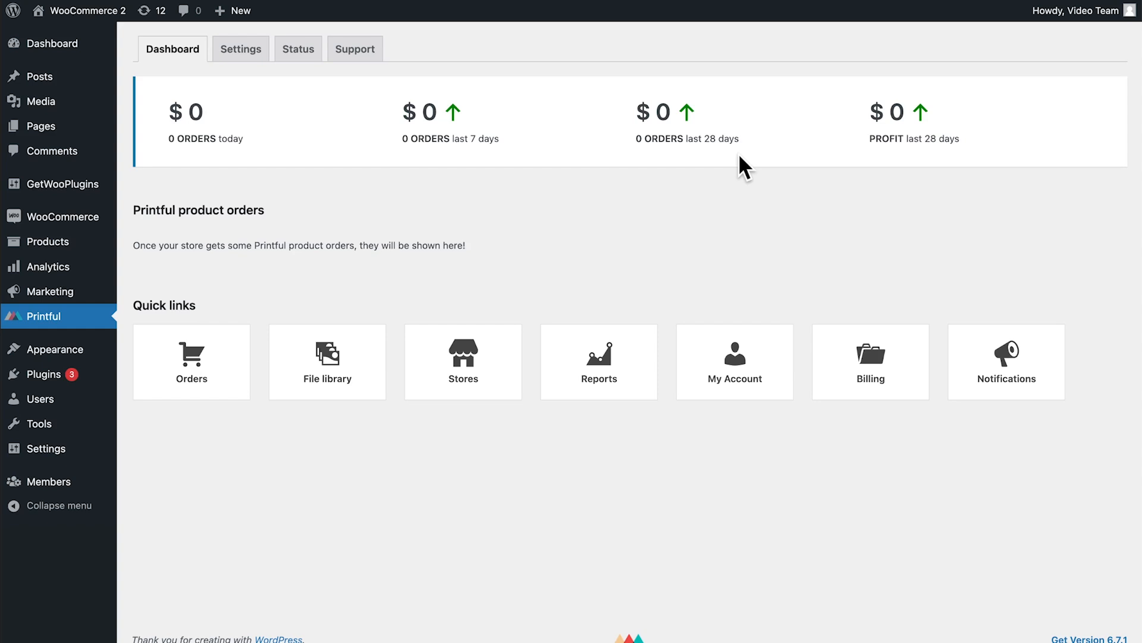
Open the Printful plugin's settings at the sales tax calculation option
{"action": "left_click", "coordinate": [251, 58]}
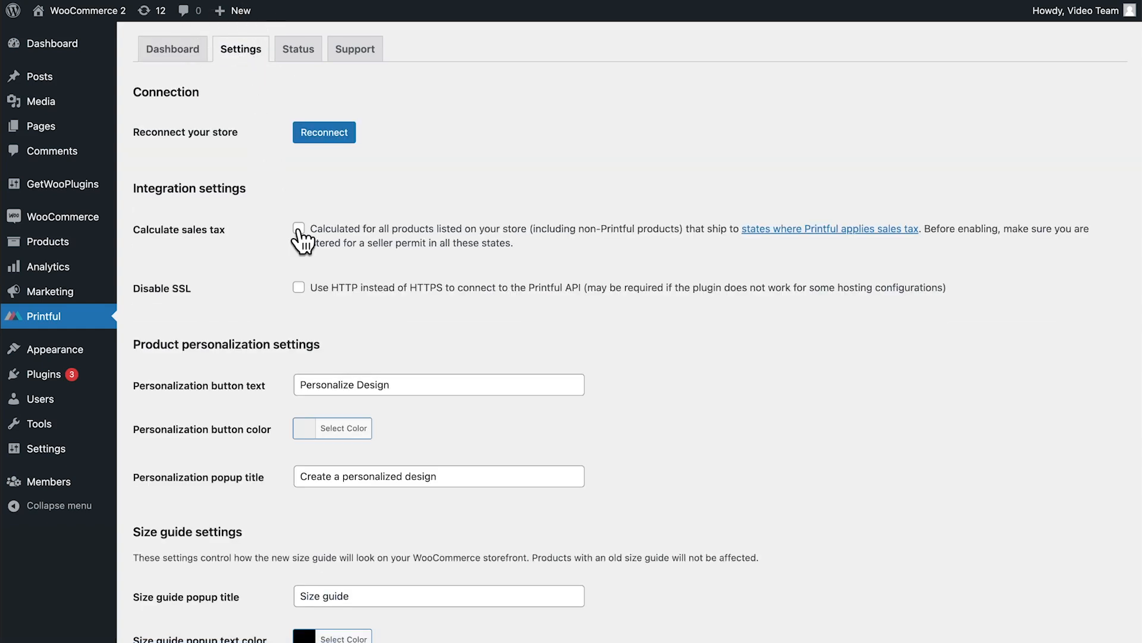